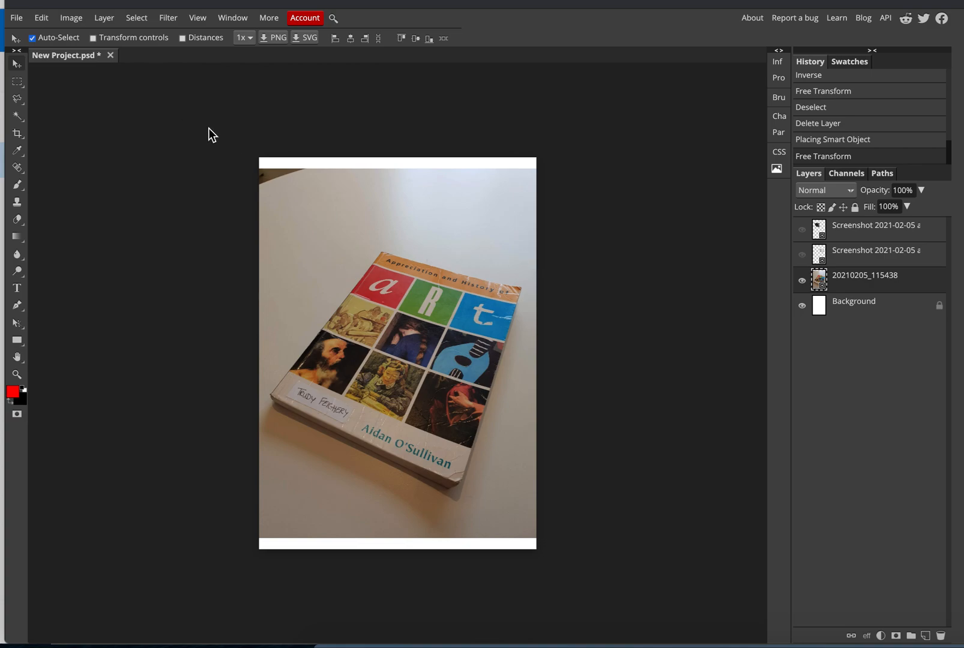
# Step: Brighten the book photo layer with a Brightness/Contrast adjustment, raising only the brightness
pyautogui.click(70, 18)
pyautogui.moveTo(75, 28)
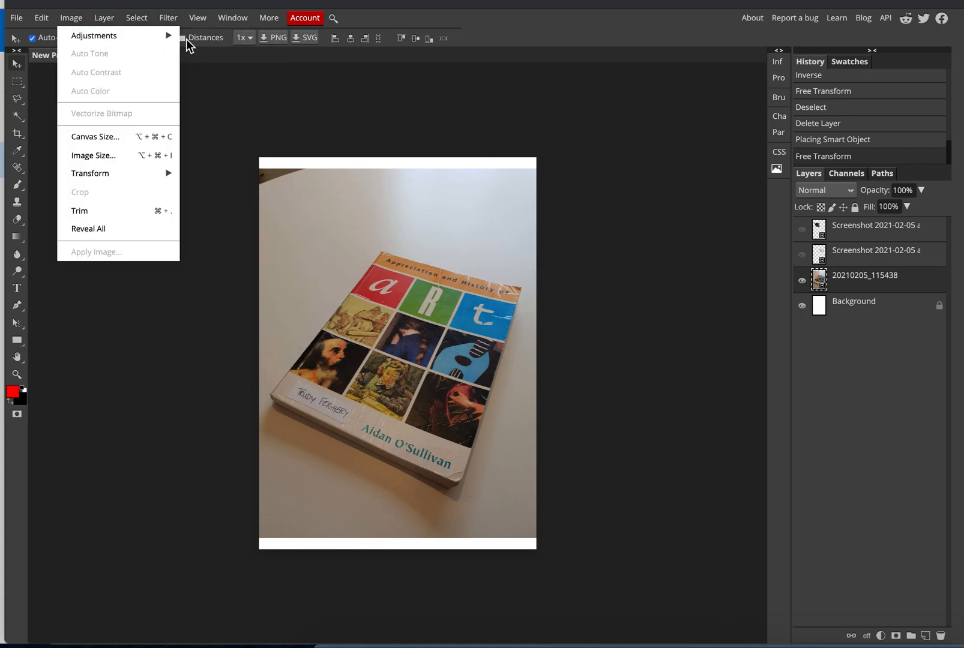
pyautogui.moveTo(166, 34)
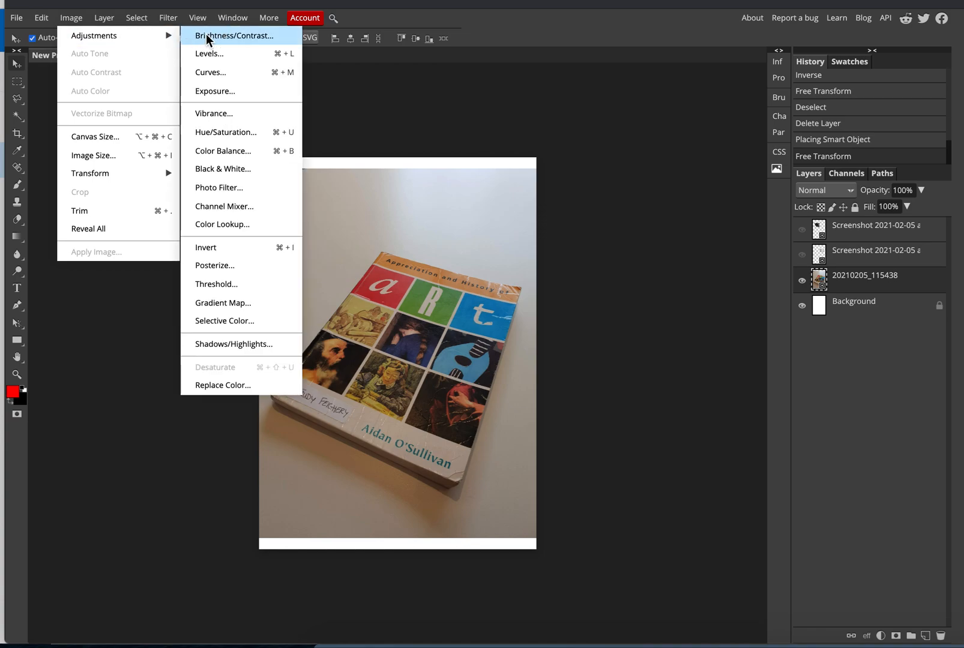
pyautogui.click(206, 36)
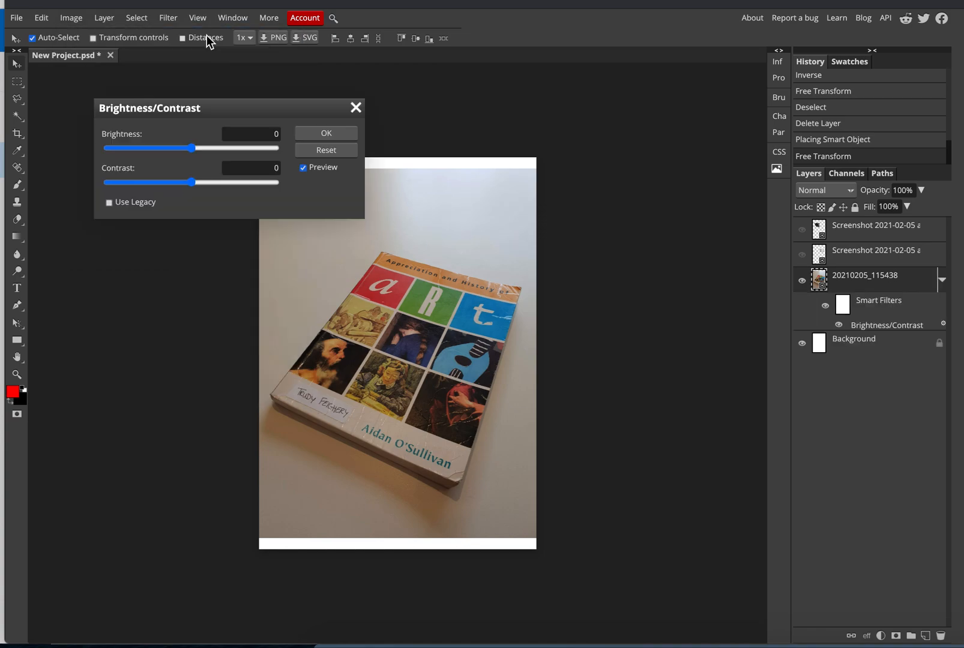
pyautogui.click(192, 148)
pyautogui.moveTo(202, 153); pyautogui.dragTo(227, 149)
pyautogui.click(325, 137)
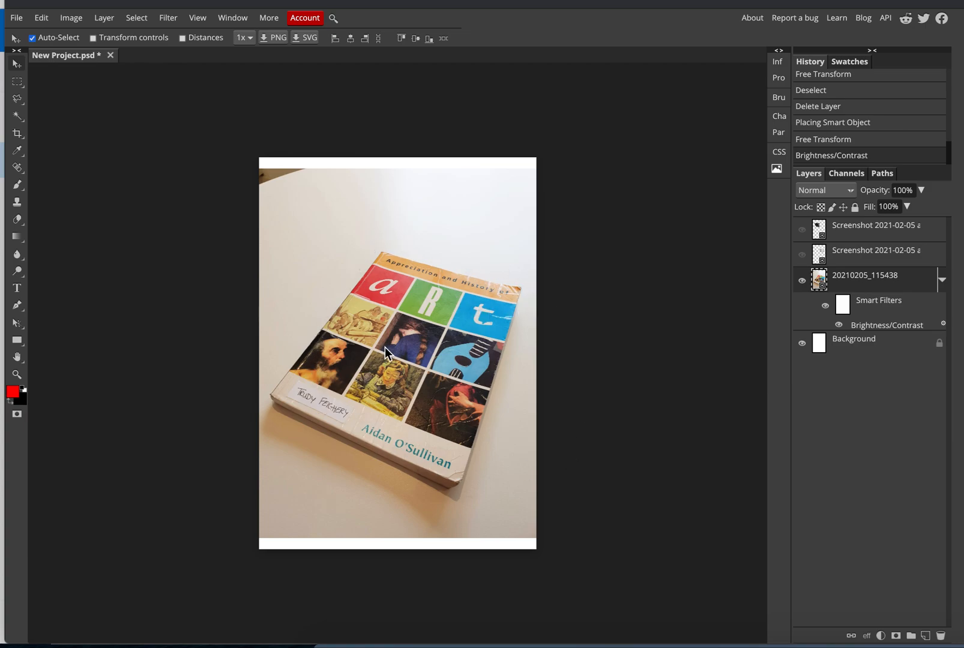
# Step: Outline the book's front cover corner by corner with the Polygonal Lasso and copy the selected area
pyautogui.rightClick(17, 99)
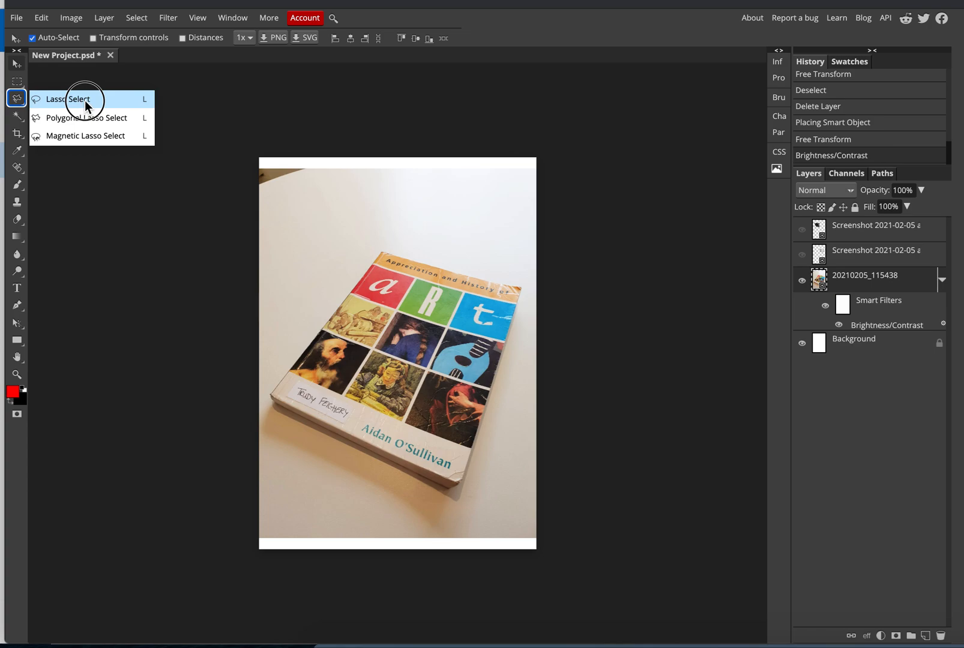
pyautogui.click(113, 119)
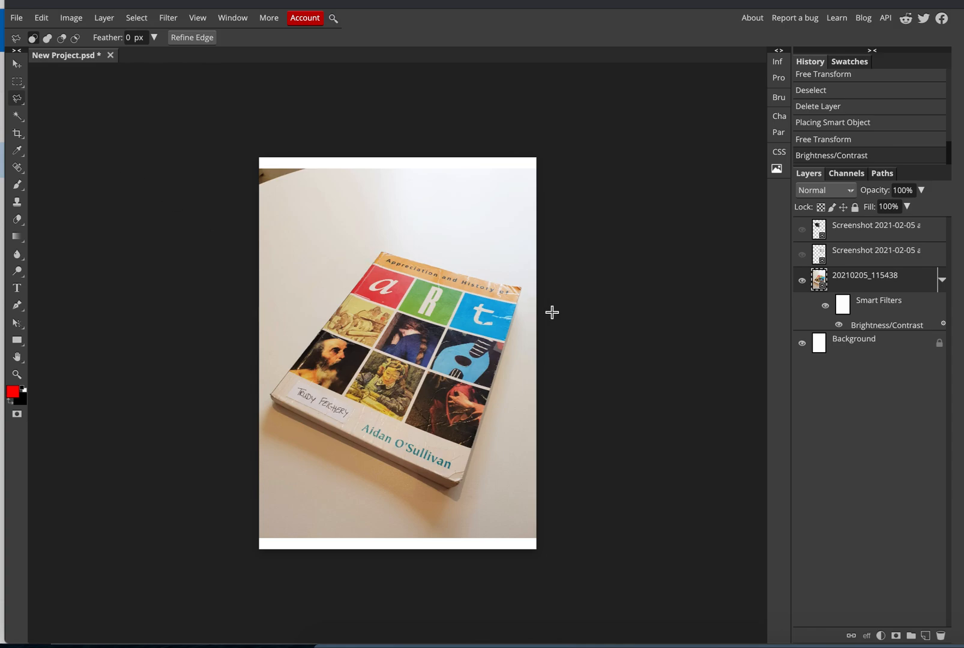
pyautogui.click(520, 289)
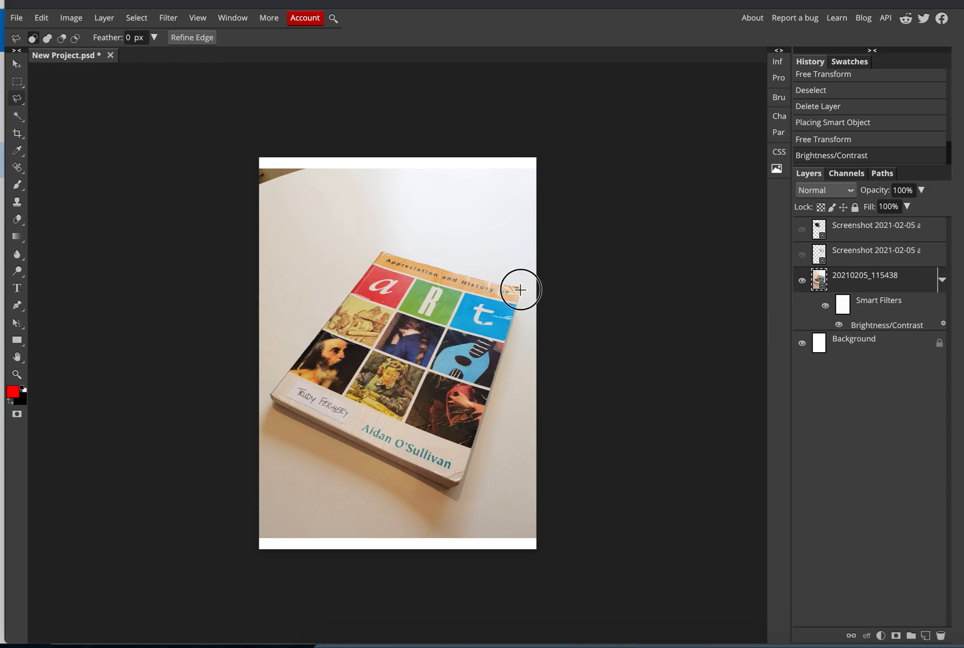
pyautogui.click(382, 251)
pyautogui.click(272, 393)
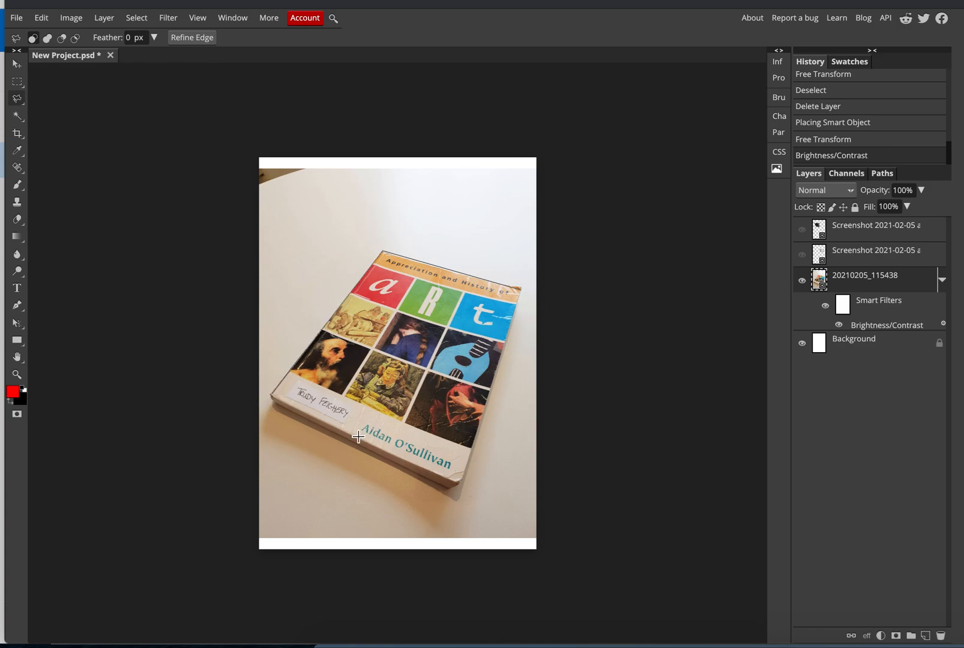
pyautogui.click(458, 484)
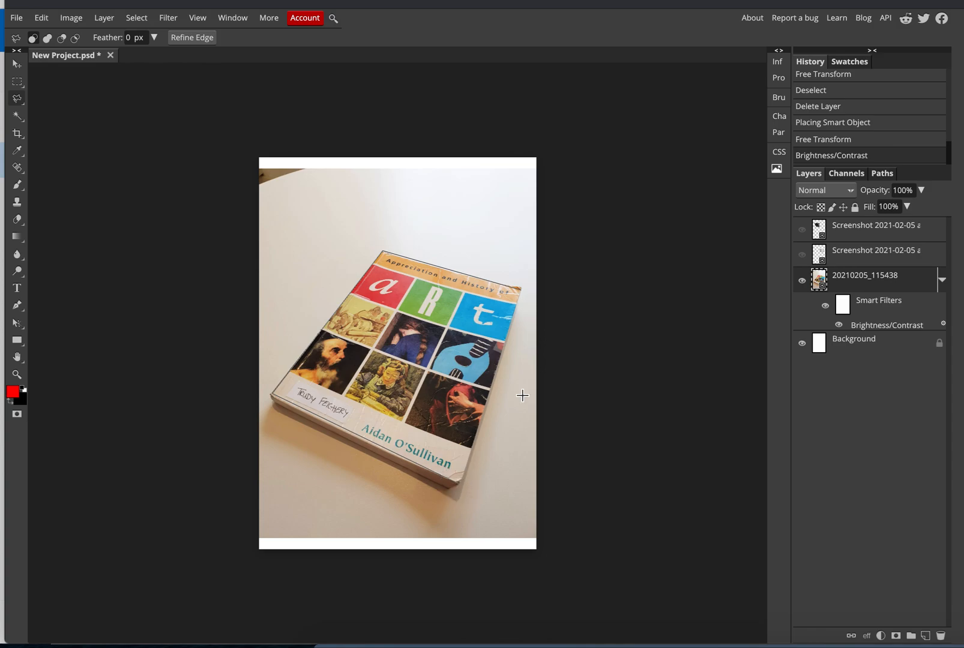
pyautogui.click(518, 290)
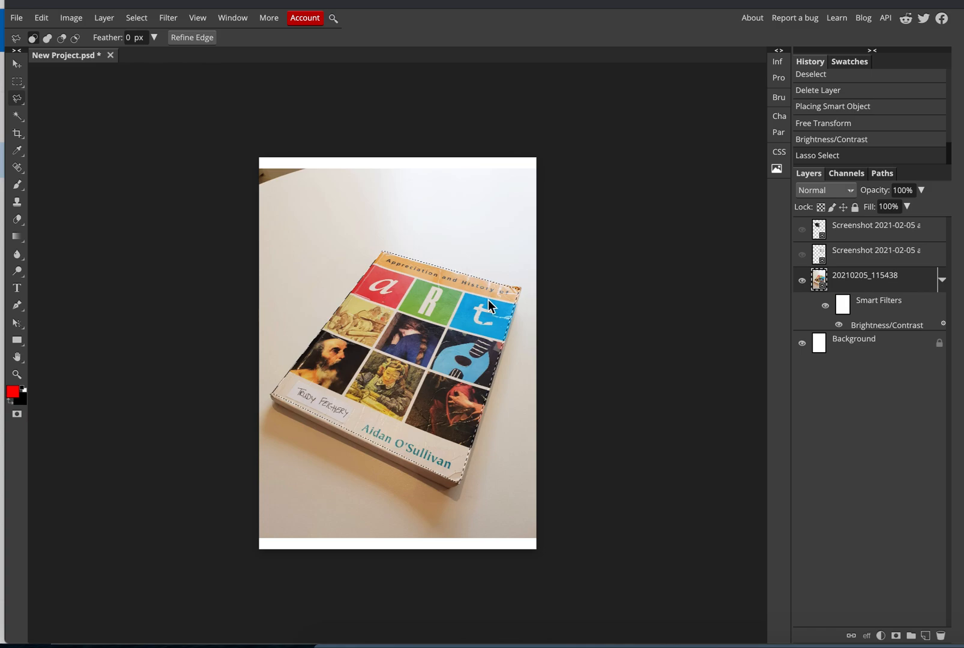
pyautogui.click(43, 18)
pyautogui.click(63, 133)
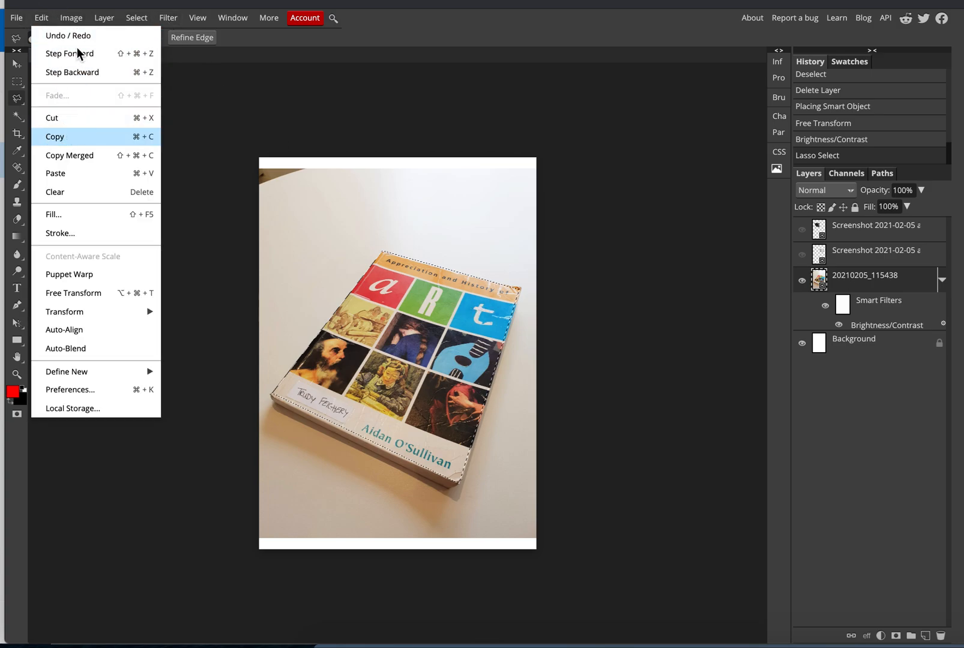
pyautogui.click(18, 20)
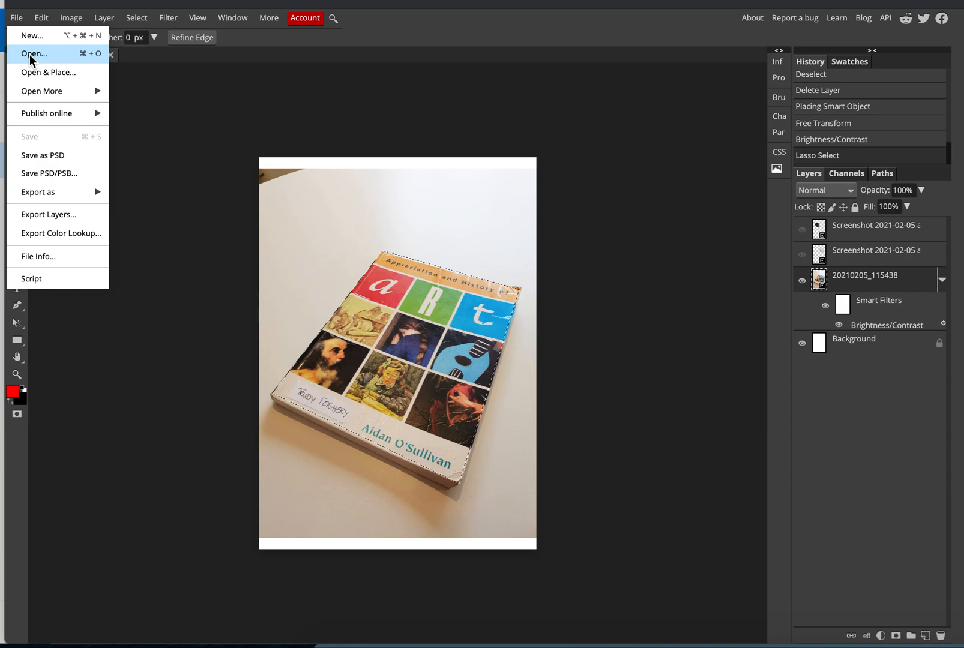
pyautogui.click(48, 55)
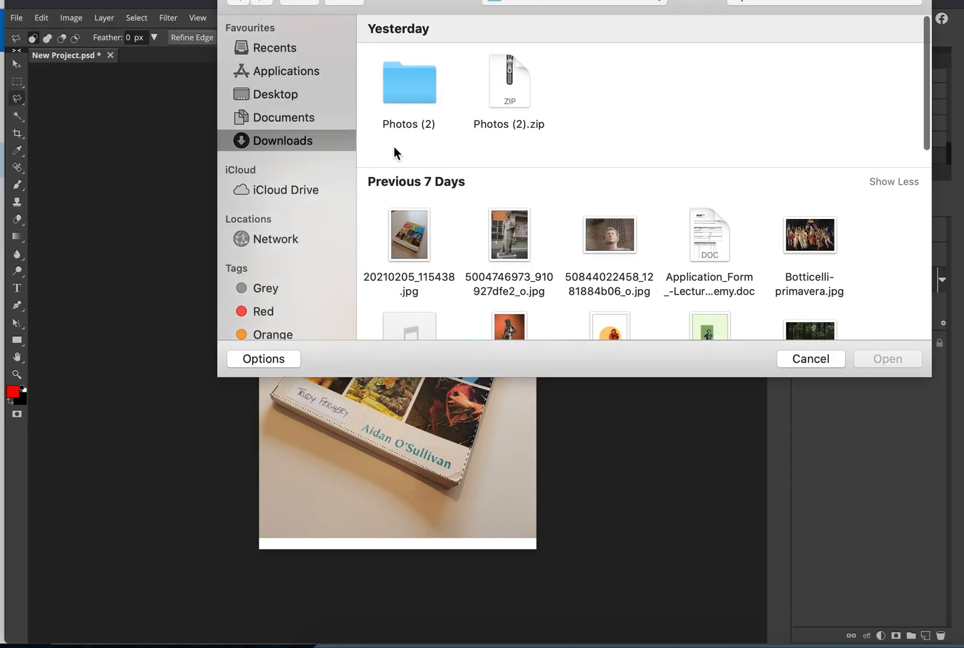
pyautogui.click(803, 361)
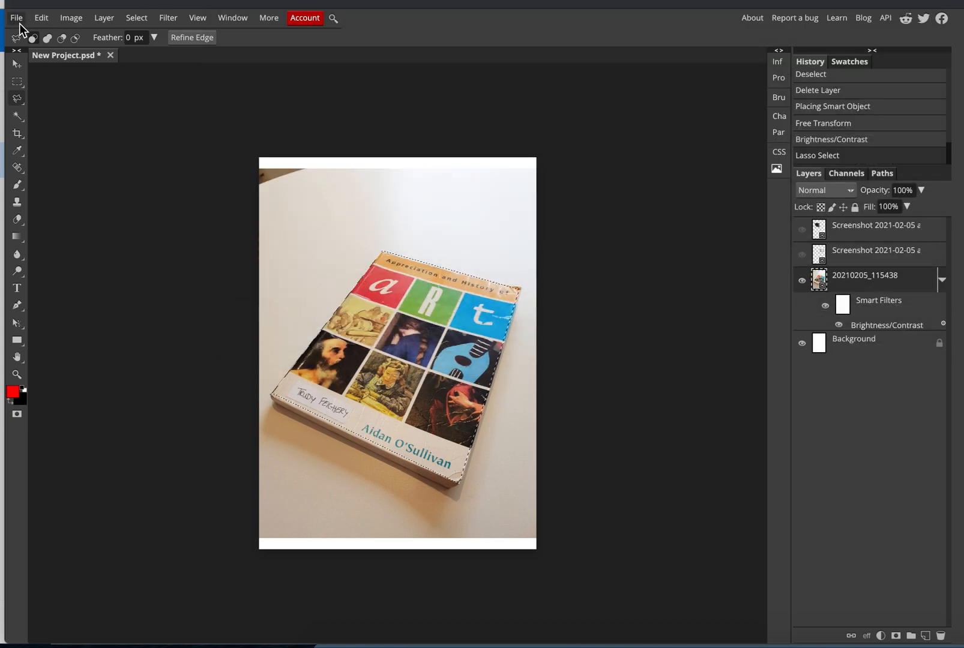
# Step: Create a new project from the A4 print preset, 210 x 297 mm, with a white background
pyautogui.click(17, 19)
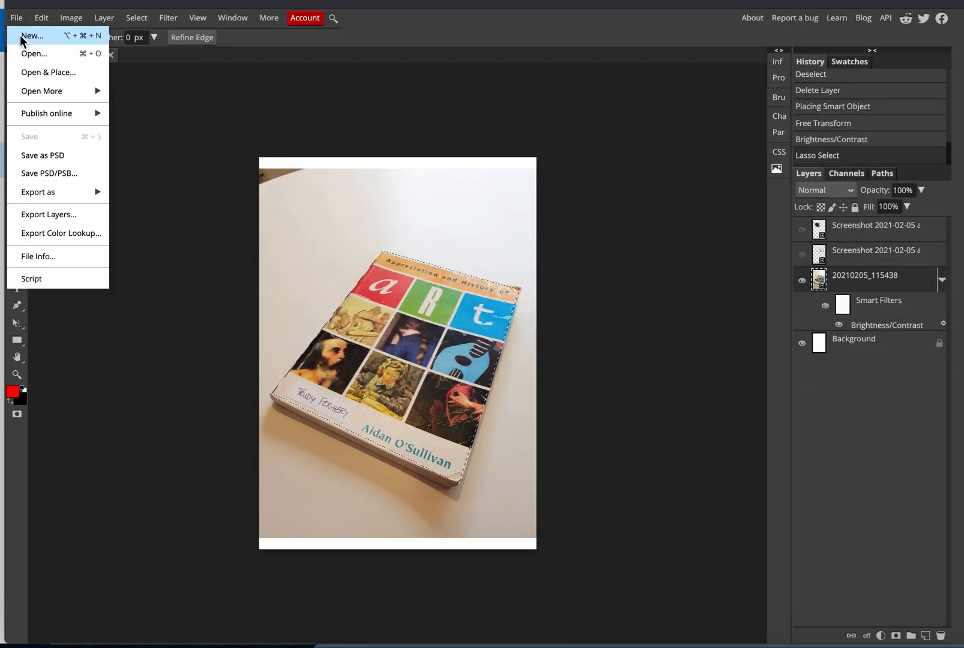
pyautogui.click(31, 36)
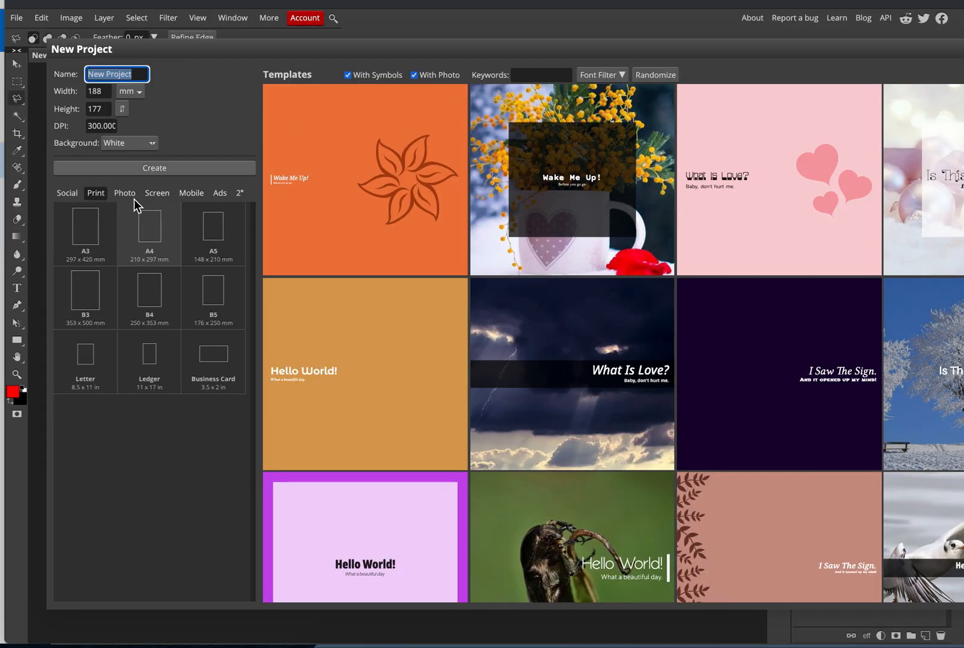
pyautogui.click(150, 224)
pyautogui.click(162, 168)
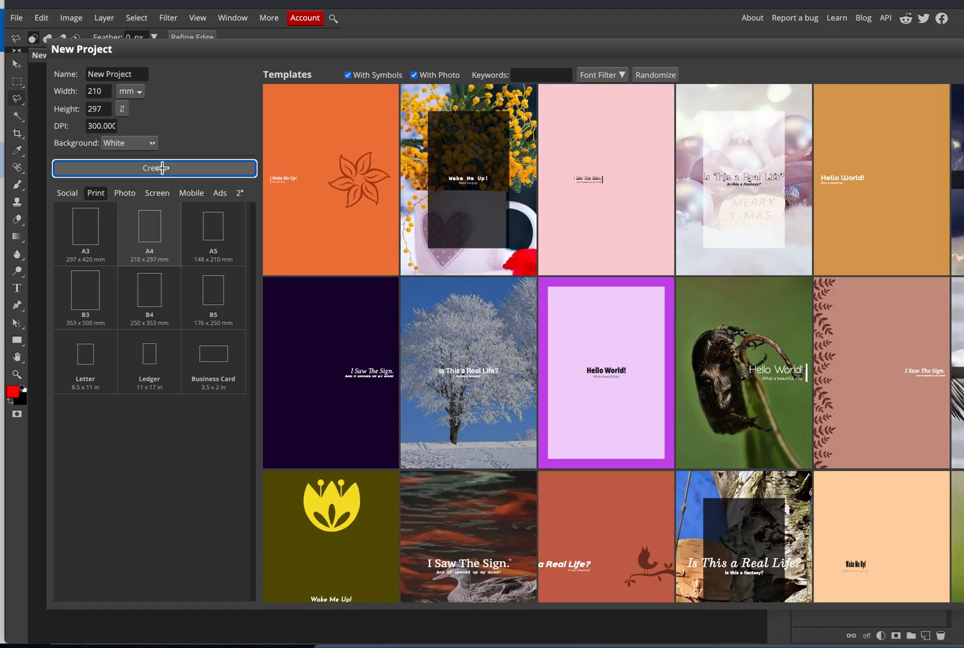
# Step: Paste the copied book cover into the new A4 document, allowing clipboard access, and delete the duplicate pasted layer
pyautogui.press('super+v')
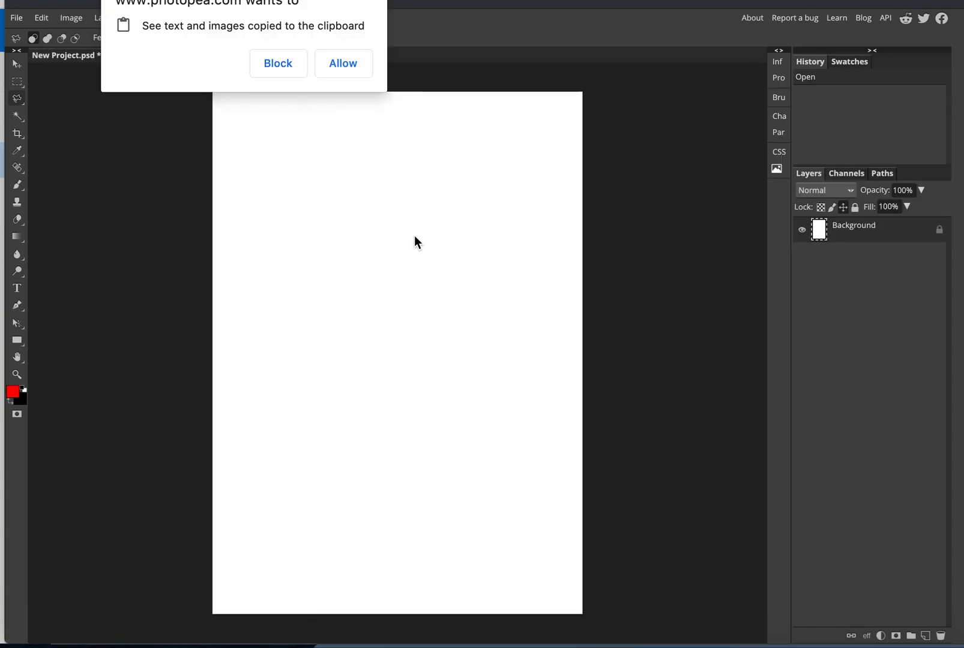
pyautogui.click(344, 65)
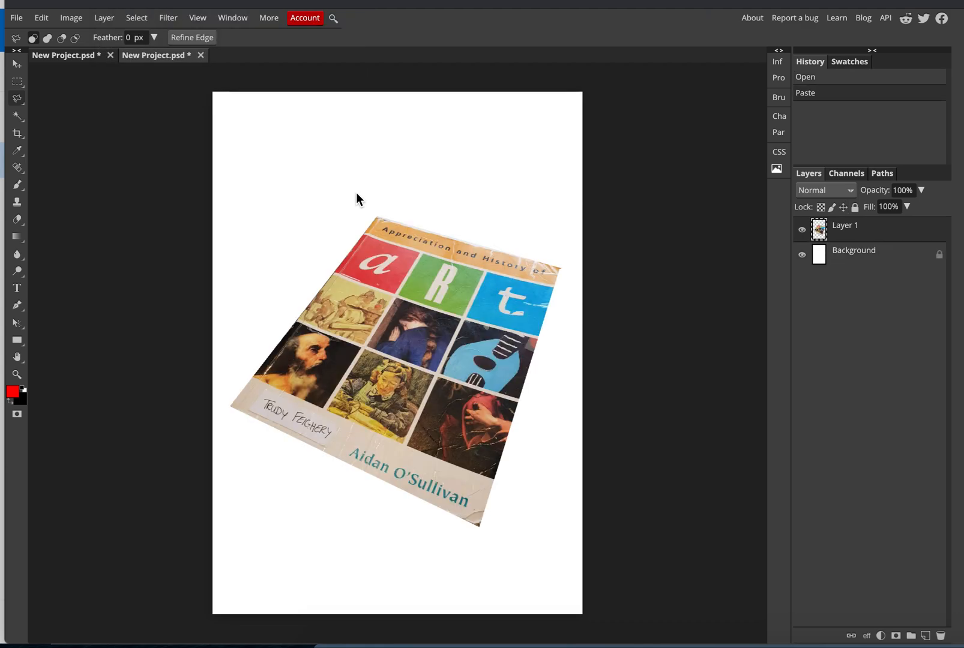
pyautogui.hotkey('ctrl', 'v')
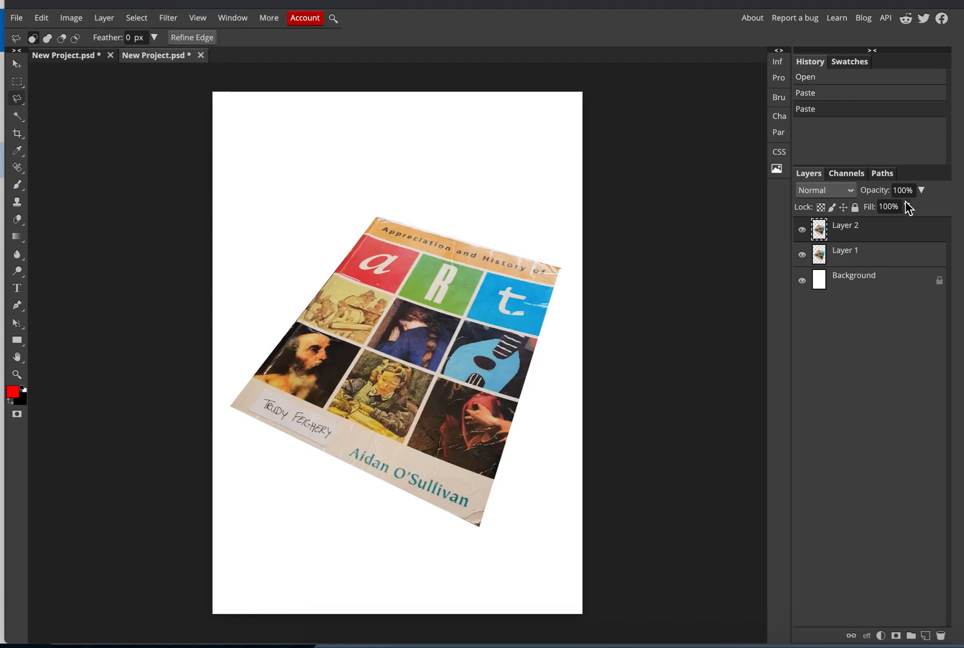
pyautogui.click(941, 635)
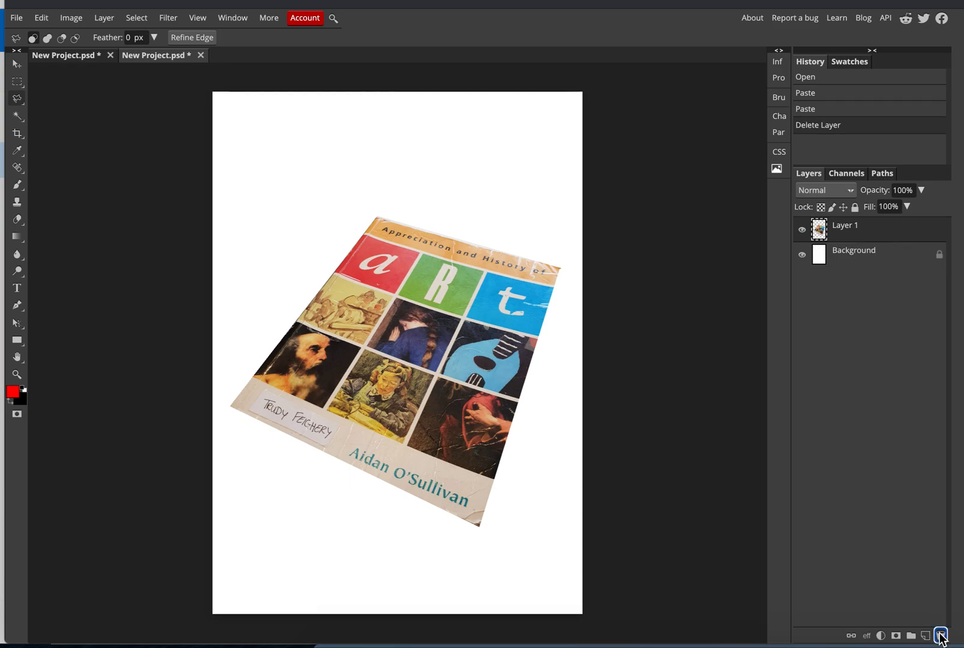
# Step: Move the pasted cover slightly up and to the left, and rotate it by -20° with Free Transform
pyautogui.click(16, 64)
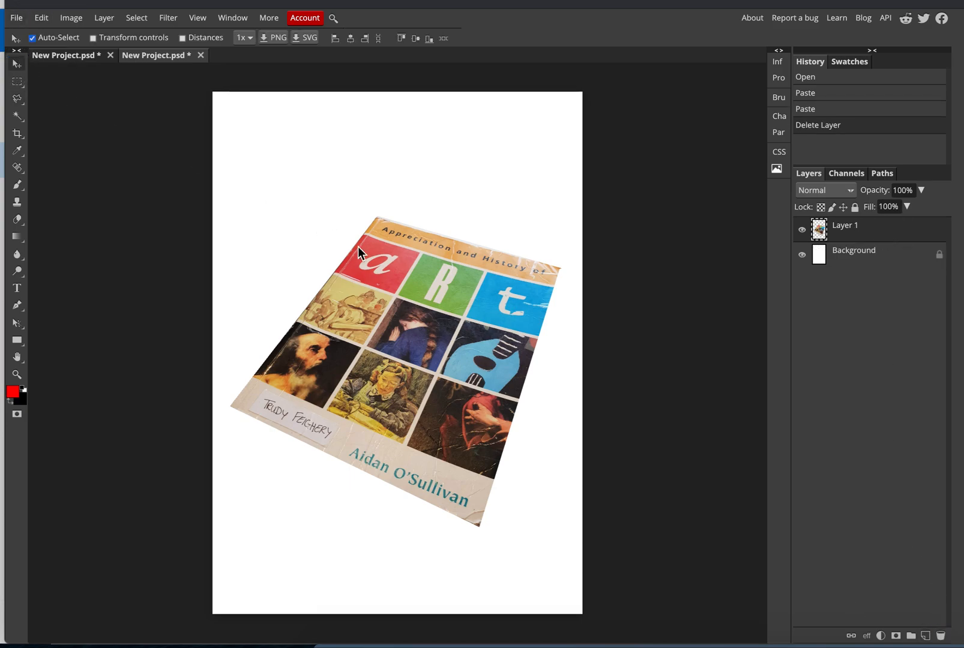
pyautogui.moveTo(365, 273); pyautogui.dragTo(361, 265)
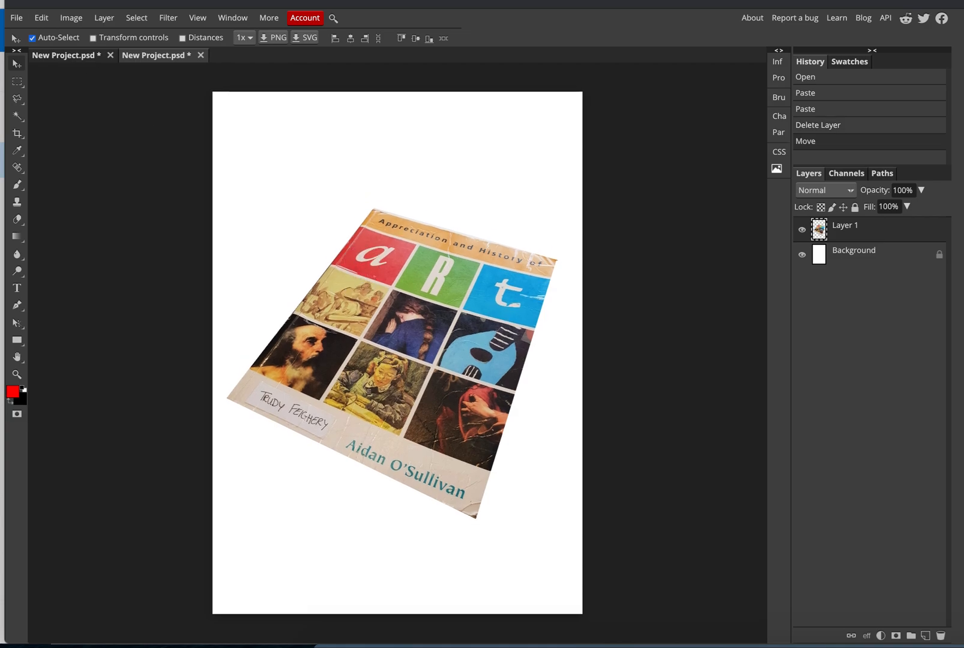
pyautogui.click(38, 19)
pyautogui.moveTo(73, 310)
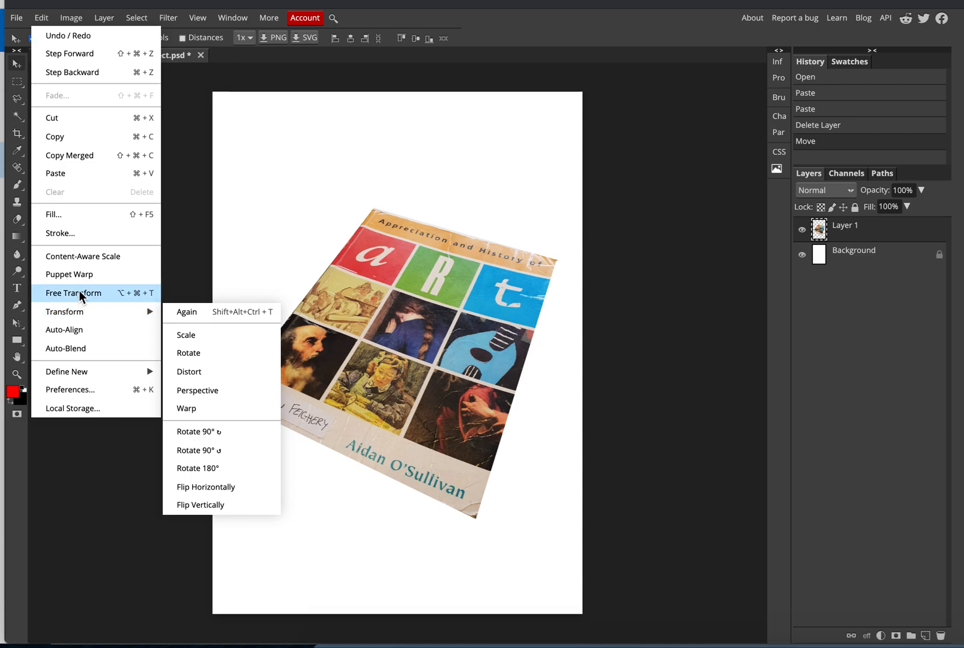
pyautogui.click(78, 292)
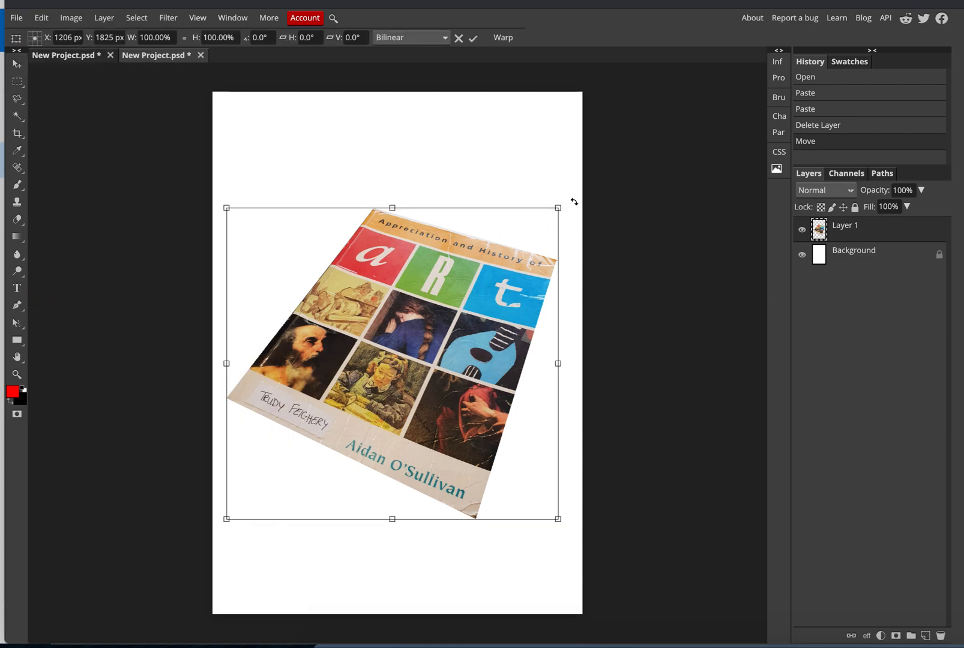
pyautogui.moveTo(574, 202); pyautogui.dragTo(499, 153)
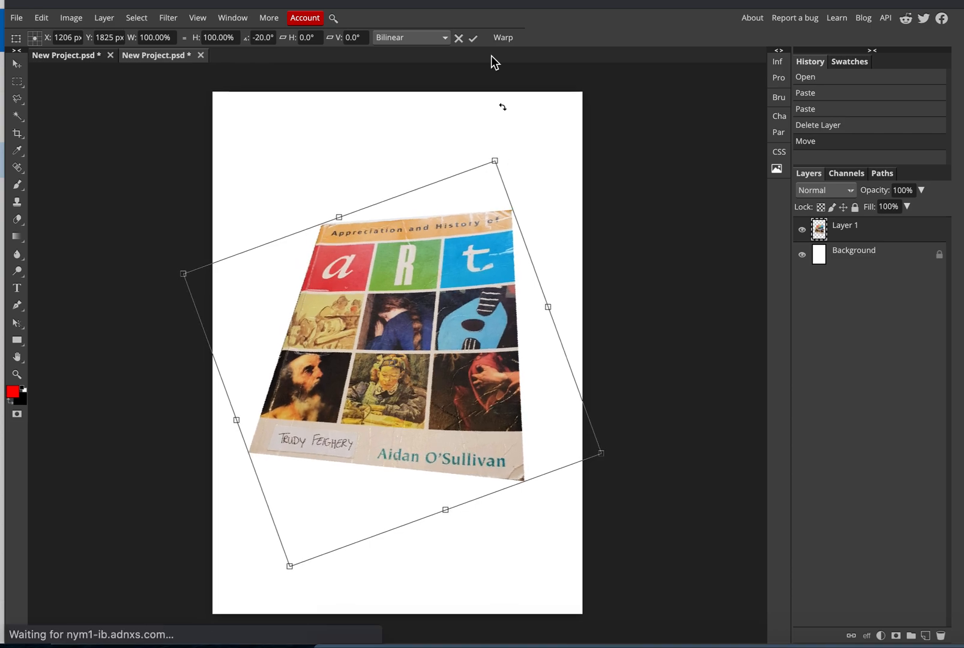
pyautogui.click(474, 38)
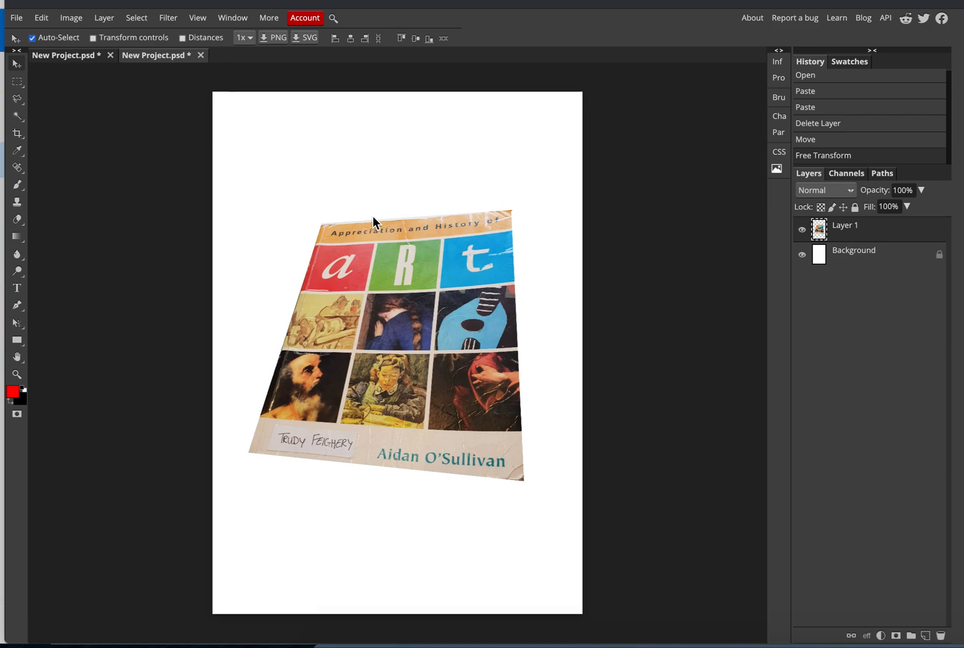
# Step: Distort the cover by its lower-left and upper-left corners to straighten its bottom and left edges
pyautogui.click(44, 18)
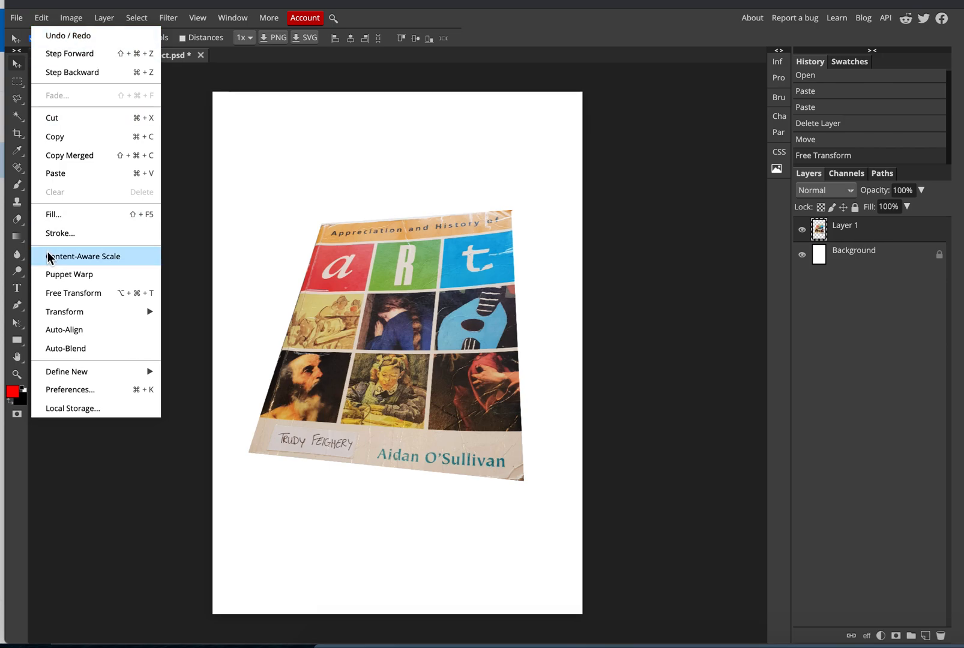
pyautogui.moveTo(66, 312)
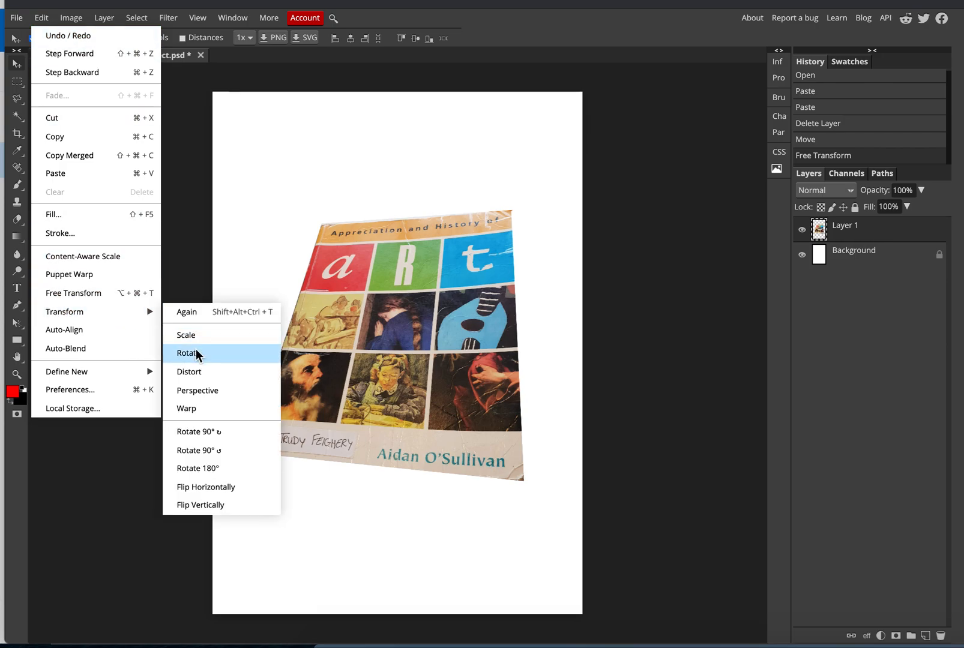
pyautogui.click(201, 372)
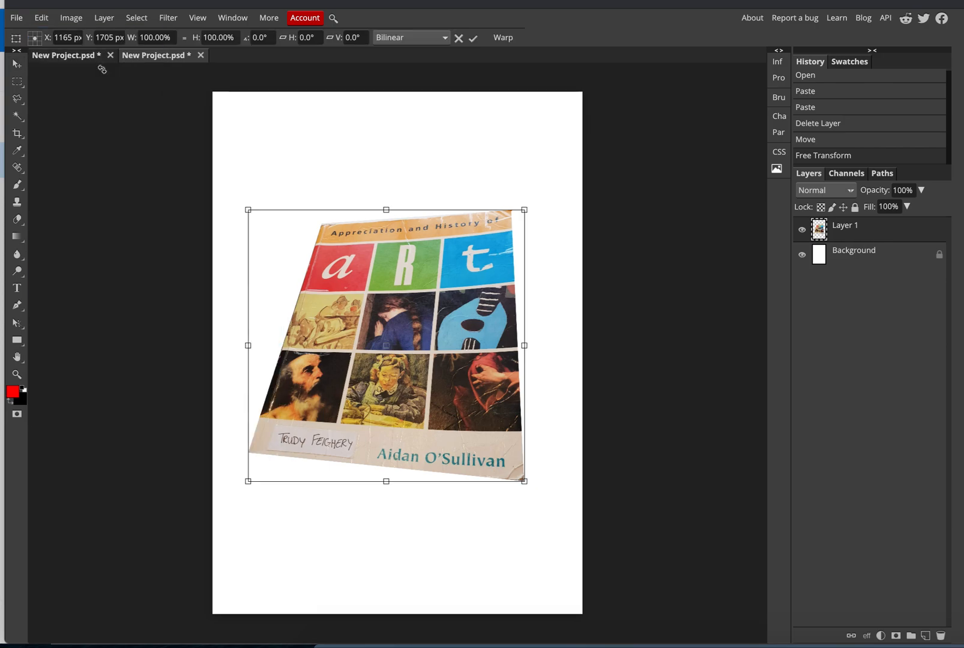
pyautogui.moveTo(247, 481); pyautogui.dragTo(278, 509)
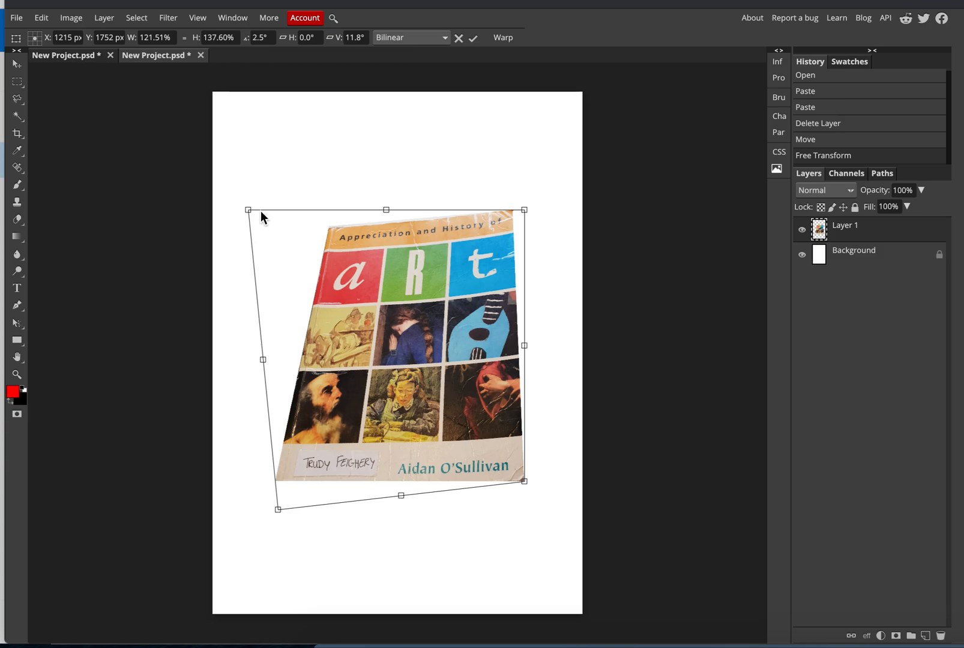
pyautogui.moveTo(248, 210); pyautogui.dragTo(185, 189)
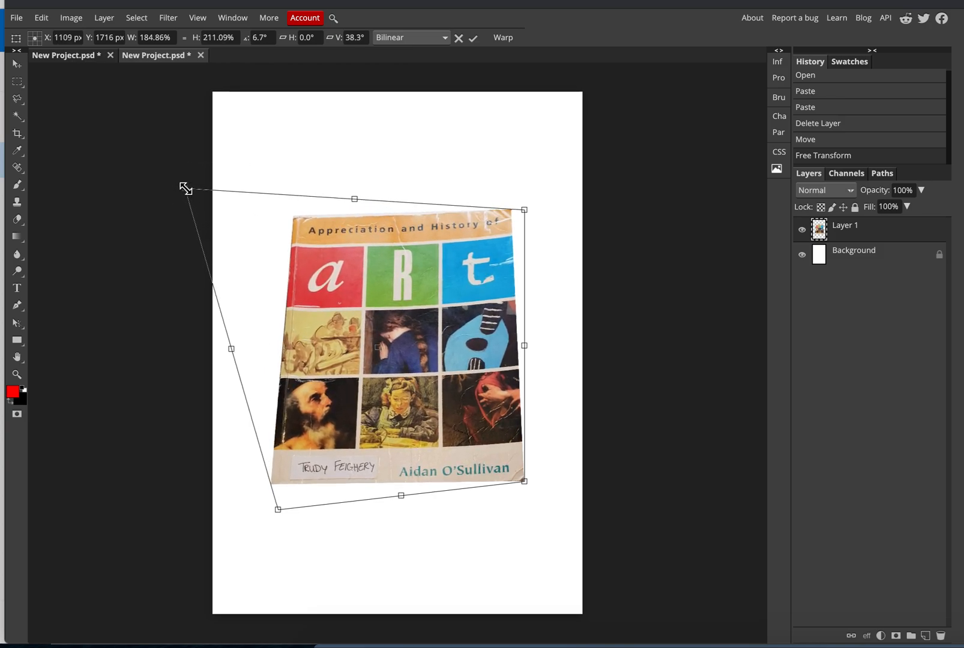
pyautogui.click(472, 39)
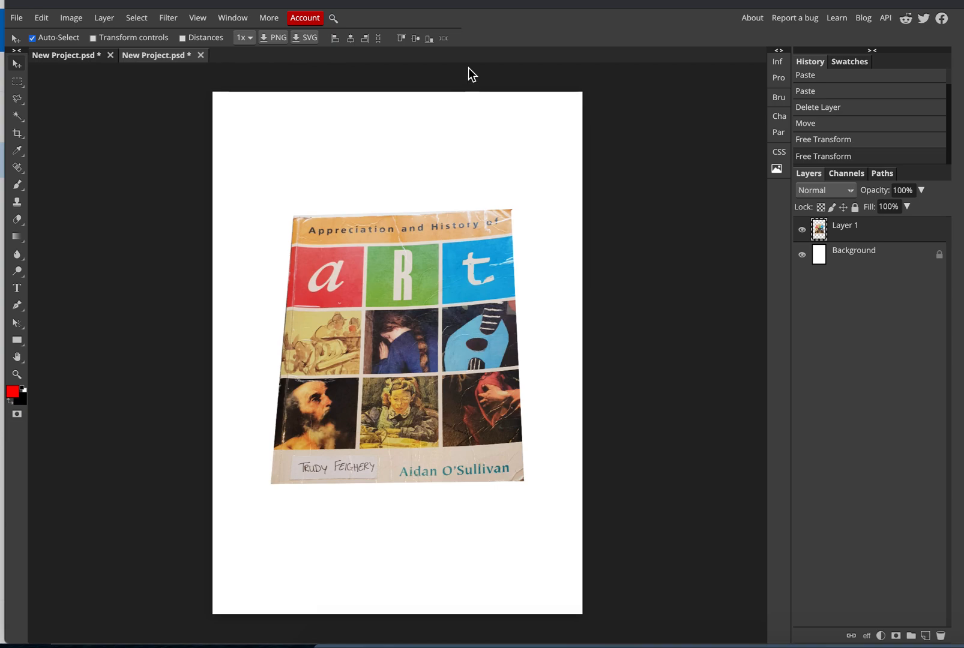
# Step: Show the rulers and place a horizontal guide at about 826 px along the cover's top edge
pyautogui.click(198, 19)
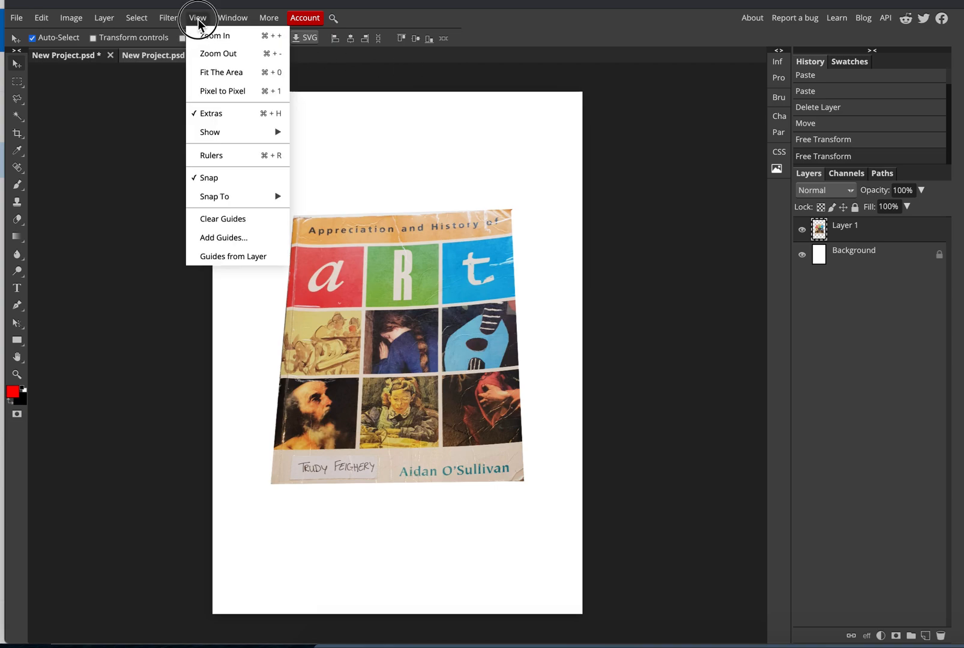
pyautogui.moveTo(230, 132)
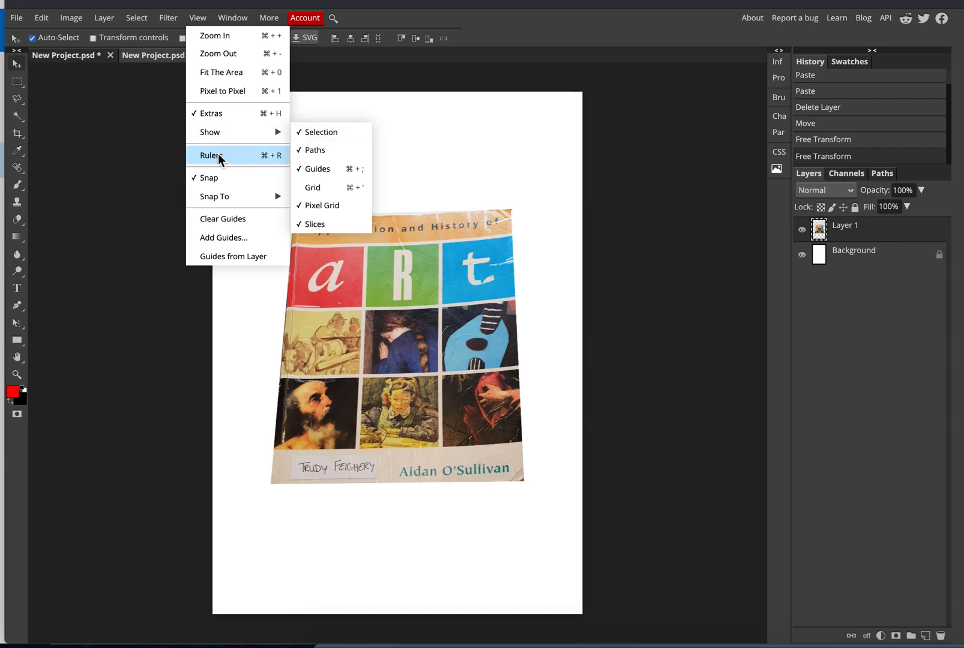
pyautogui.click(248, 158)
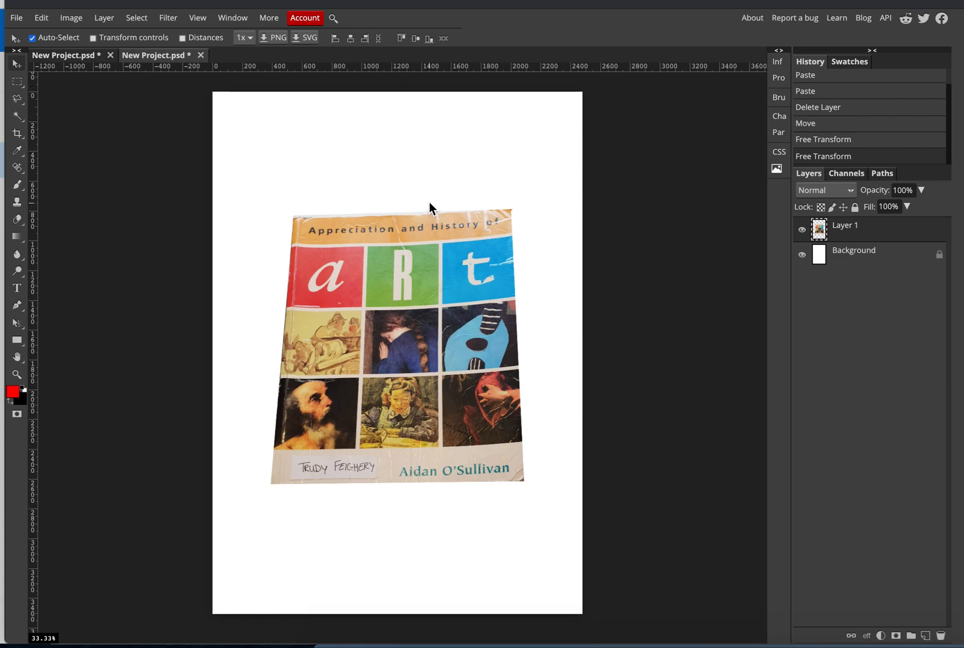
pyautogui.click(197, 18)
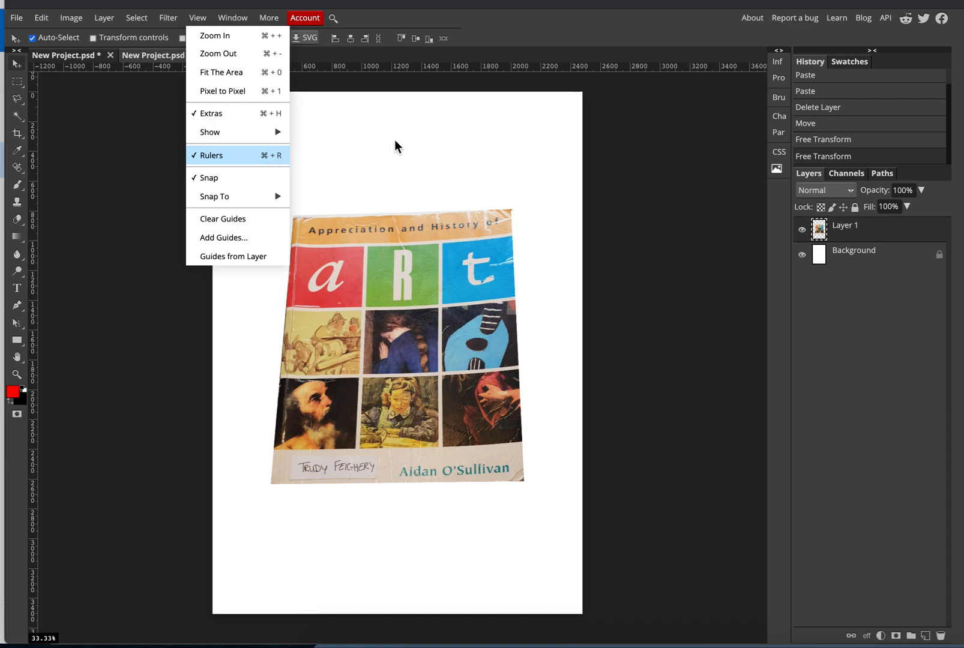
pyautogui.click(652, 181)
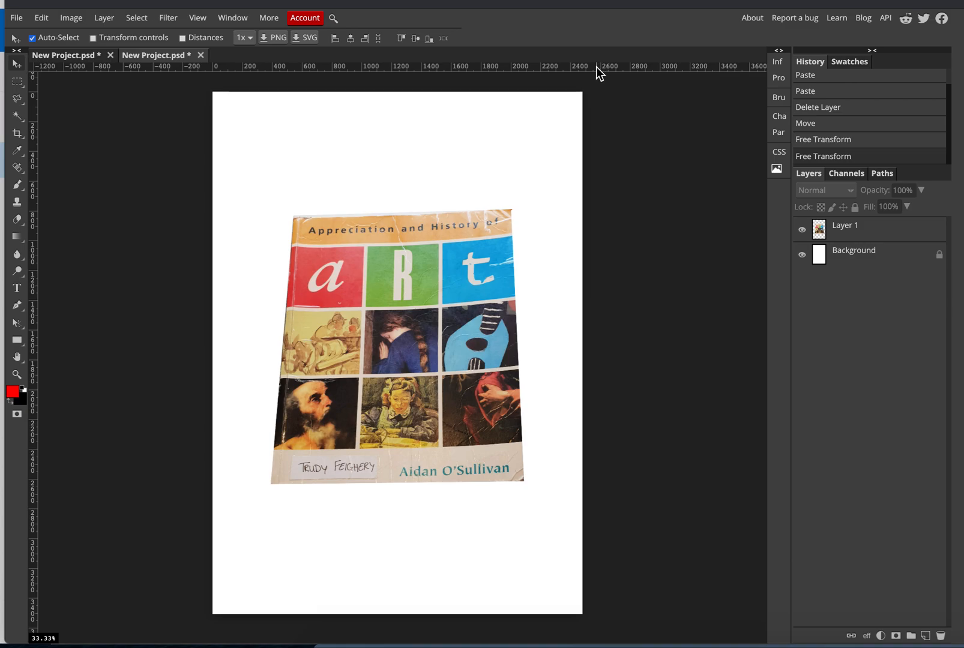
pyautogui.moveTo(596, 66); pyautogui.dragTo(592, 215)
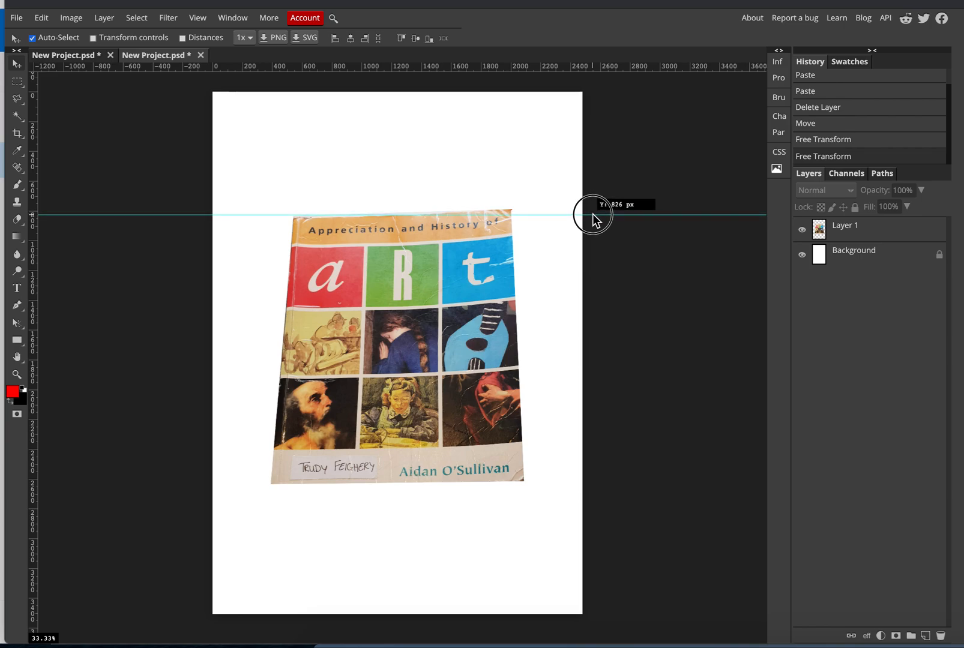
pyautogui.moveTo(592, 215); pyautogui.dragTo(593, 216)
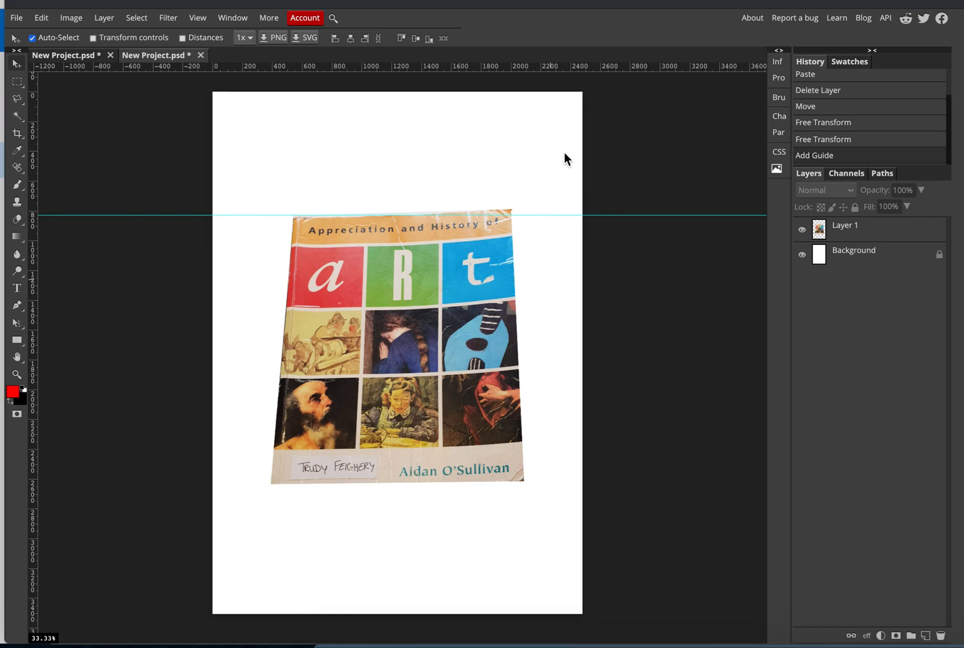
# Step: Add and remove an extra horizontal guide above the cover, and switch the guides' visibility off and on again
pyautogui.moveTo(555, 66); pyautogui.dragTo(565, 159)
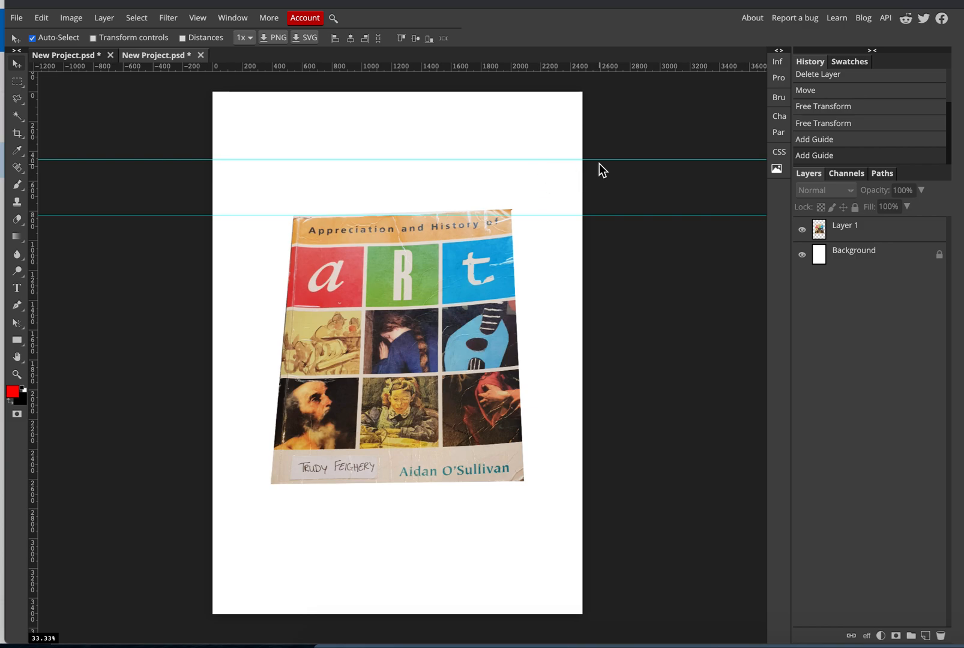
pyautogui.moveTo(598, 160); pyautogui.dragTo(600, 66)
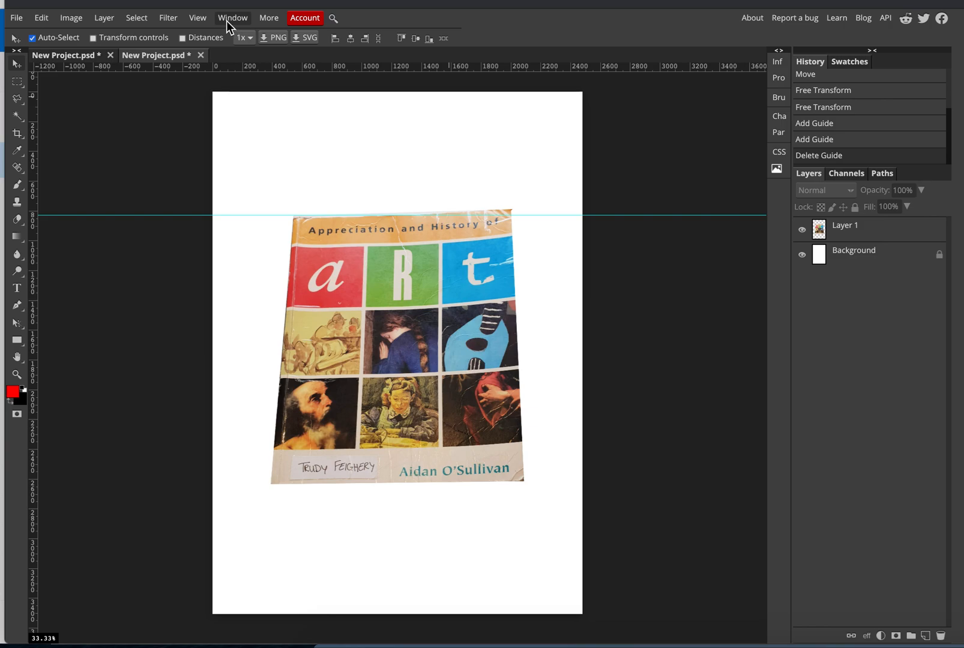
pyautogui.click(199, 19)
pyautogui.moveTo(224, 132)
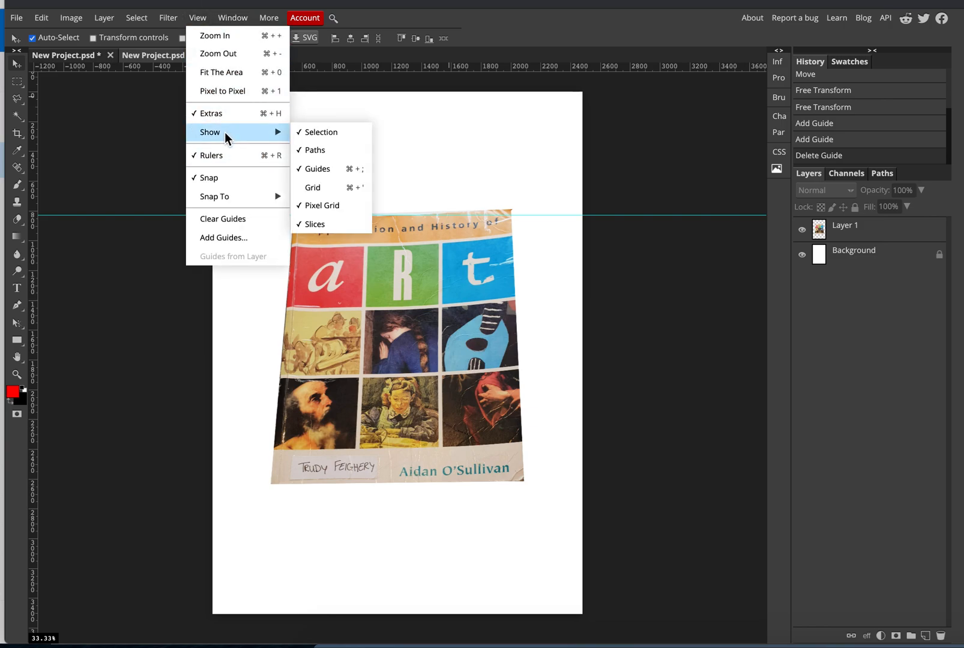
pyautogui.click(310, 170)
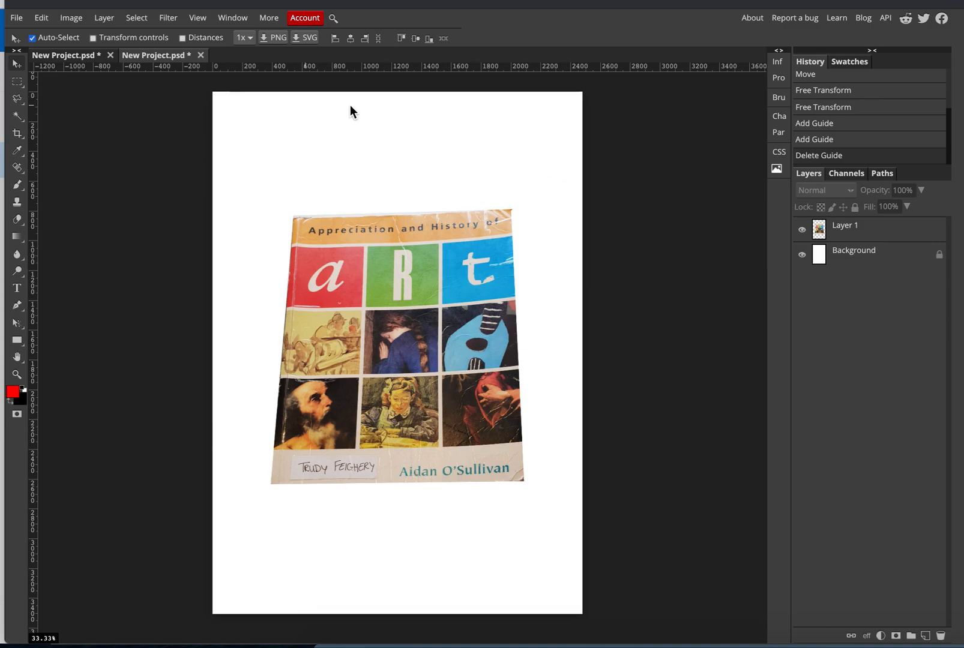
pyautogui.hotkey('ctrl', ';')
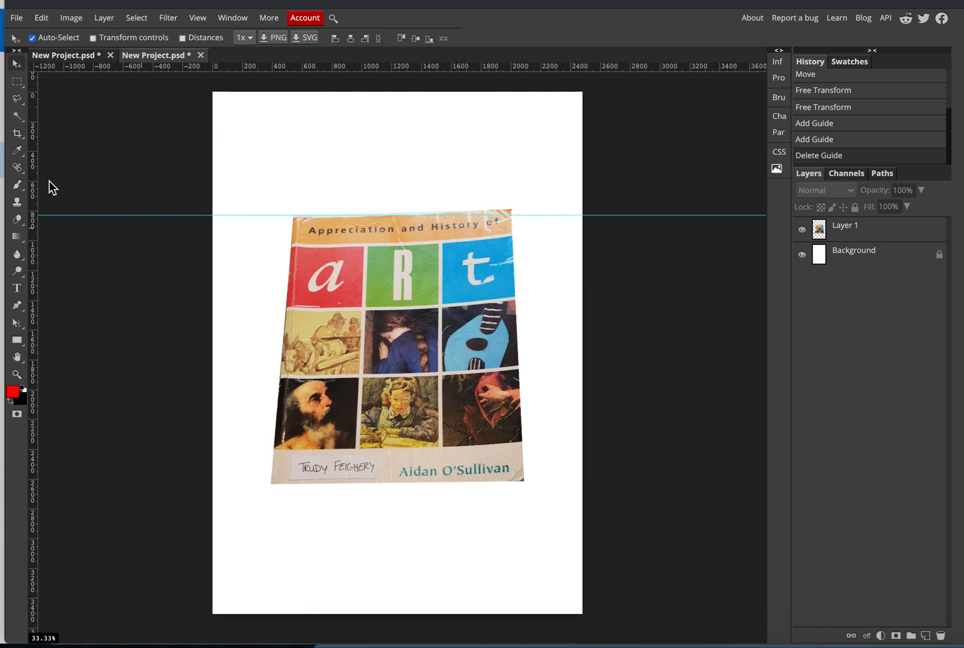
# Step: Place vertical guides at the cover's upper-left and upper-right corners and a horizontal guide along its bottom edge
pyautogui.moveTo(33, 188); pyautogui.dragTo(292, 266)
pyautogui.moveTo(35, 182); pyautogui.dragTo(511, 271)
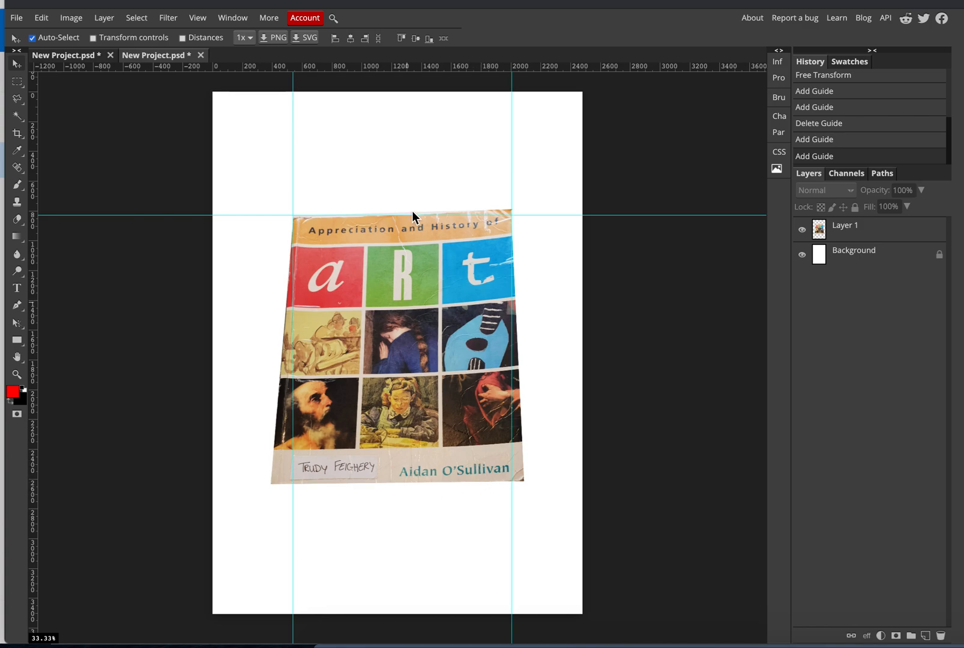
pyautogui.moveTo(372, 68); pyautogui.dragTo(402, 484)
# Step: Distort the cover layer by its four corners until its edges match the guides, apply it, and hide the guides
pyautogui.click(860, 239)
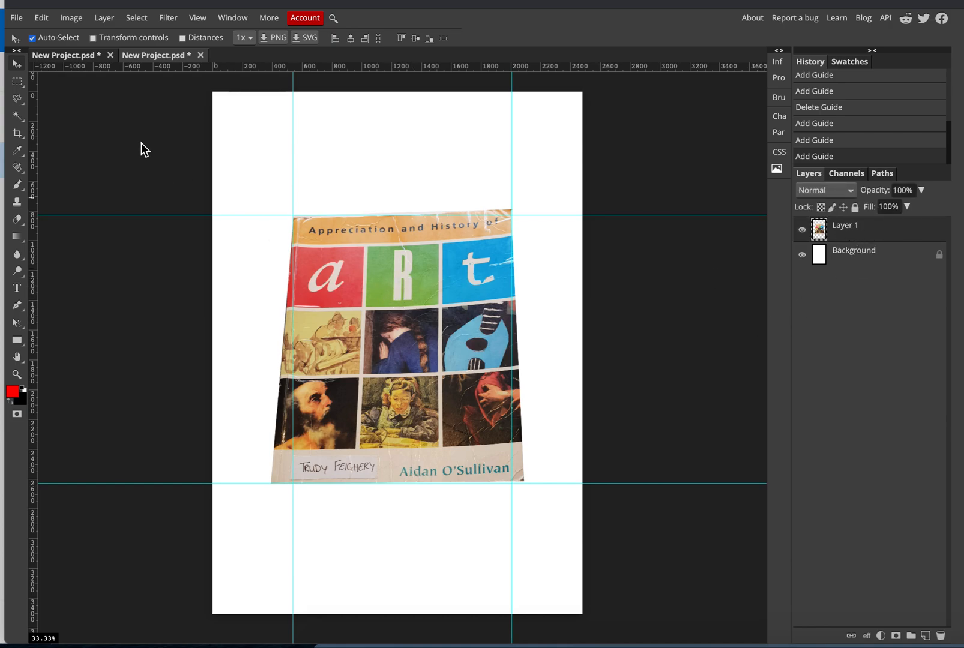
pyautogui.click(41, 20)
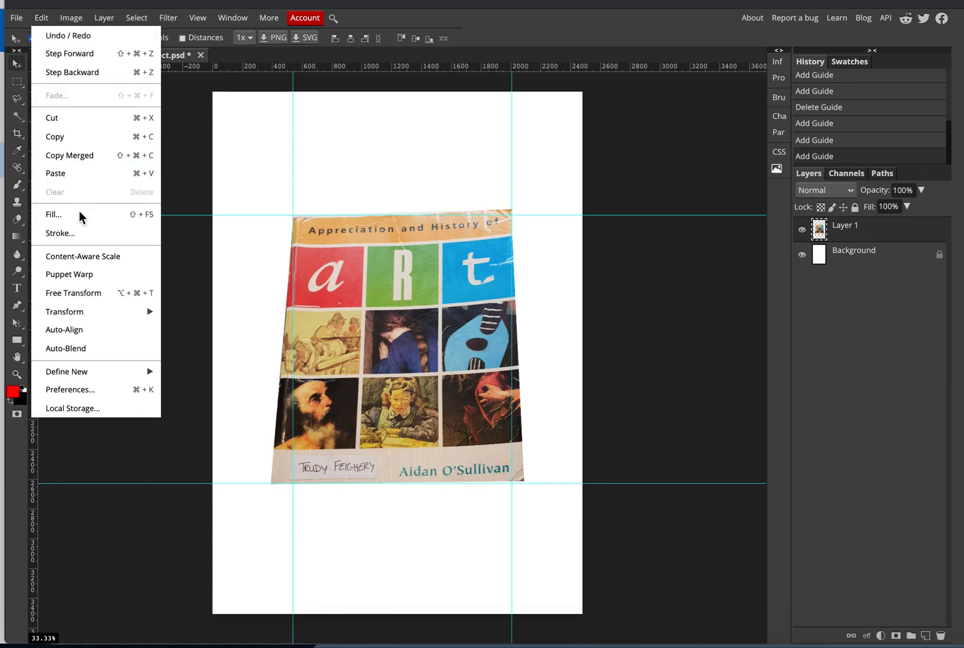
pyautogui.moveTo(105, 310)
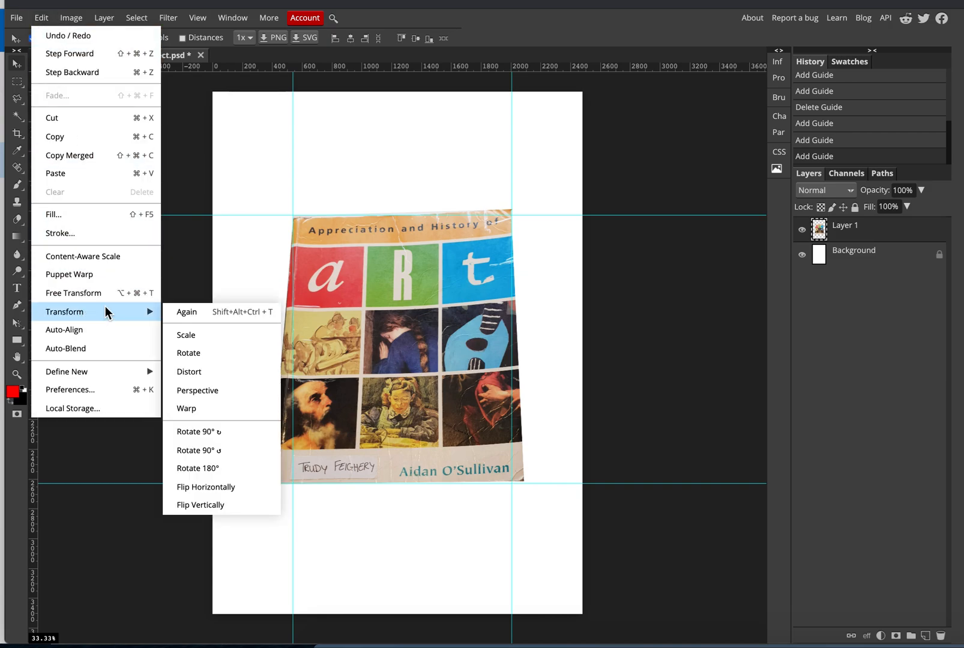
pyautogui.click(190, 371)
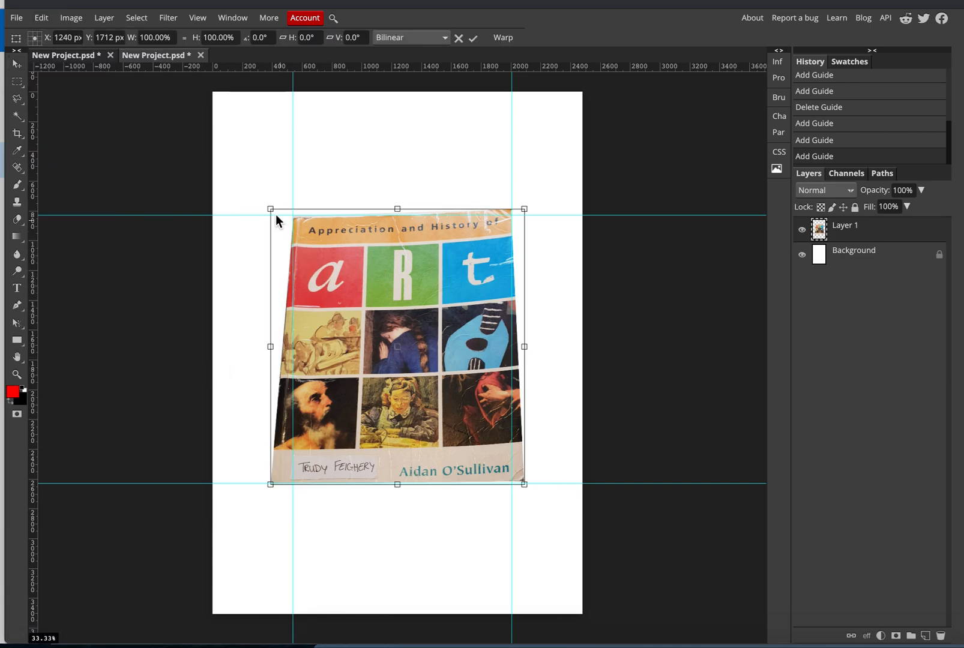
pyautogui.moveTo(273, 485); pyautogui.dragTo(293, 484)
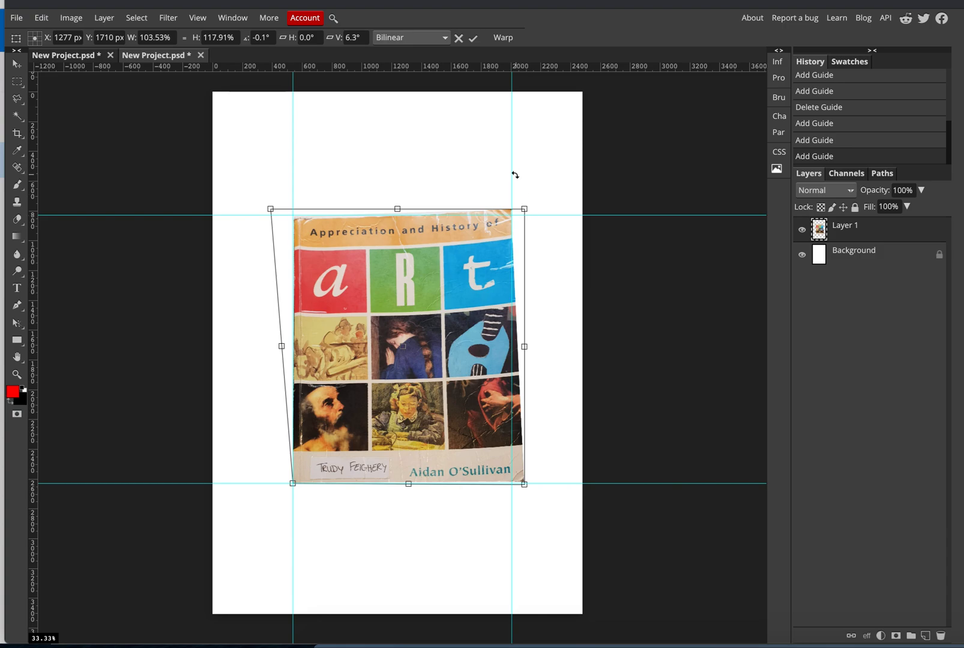
pyautogui.moveTo(523, 208); pyautogui.dragTo(526, 215)
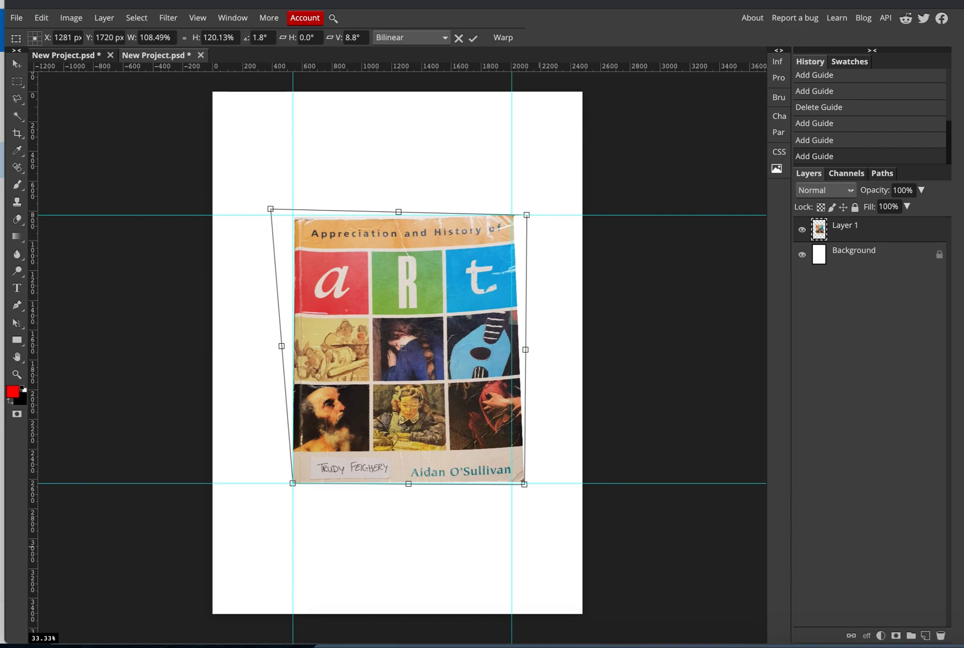
pyautogui.moveTo(524, 484); pyautogui.dragTo(512, 487)
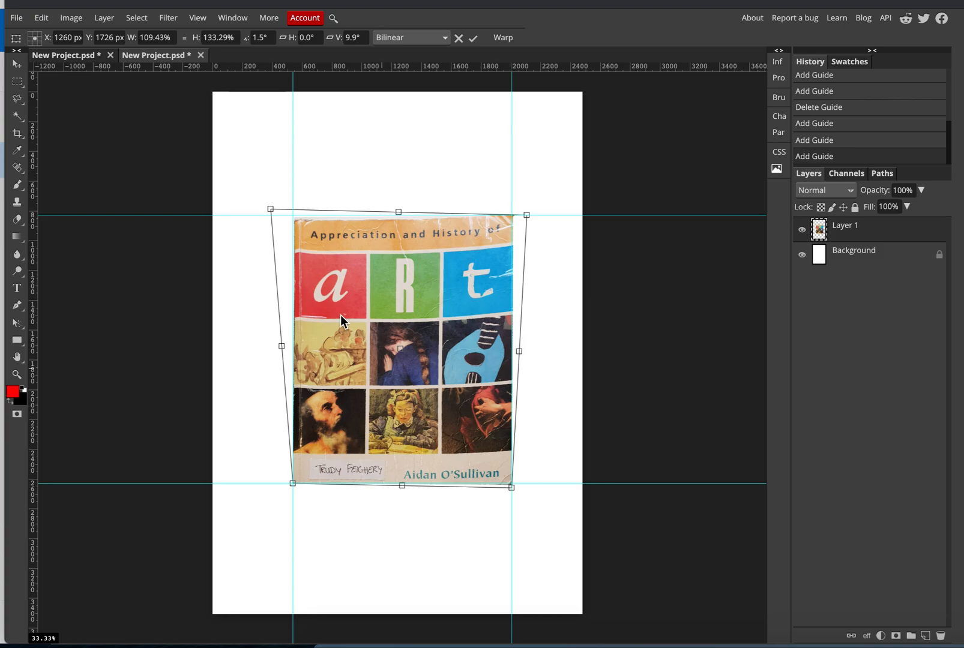
pyautogui.moveTo(270, 209); pyautogui.dragTo(269, 207)
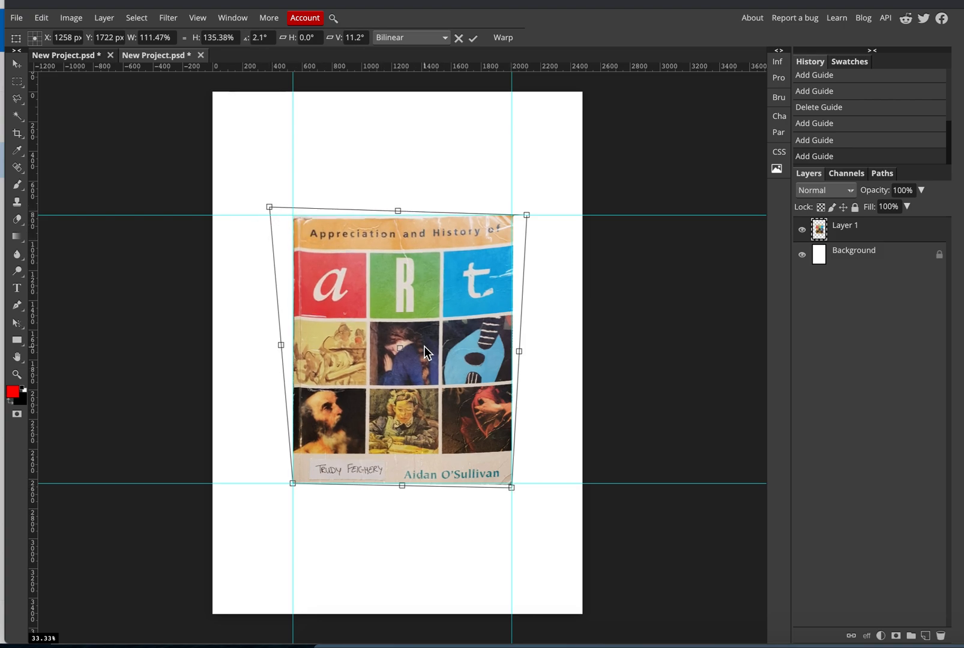
pyautogui.moveTo(512, 487); pyautogui.dragTo(510, 487)
pyautogui.click(473, 37)
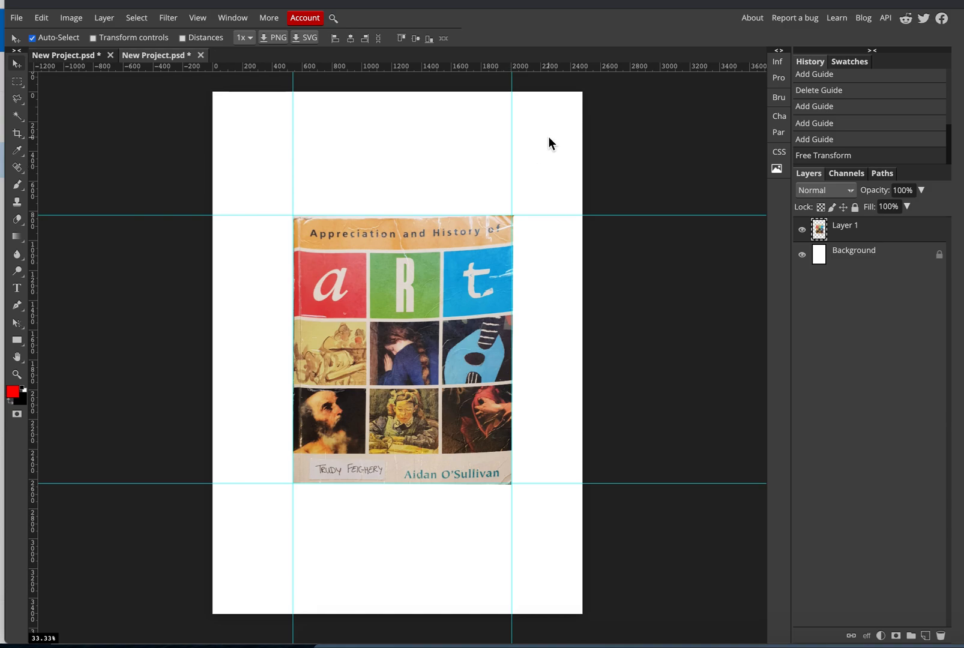
pyautogui.hotkey('ctrl', ';')
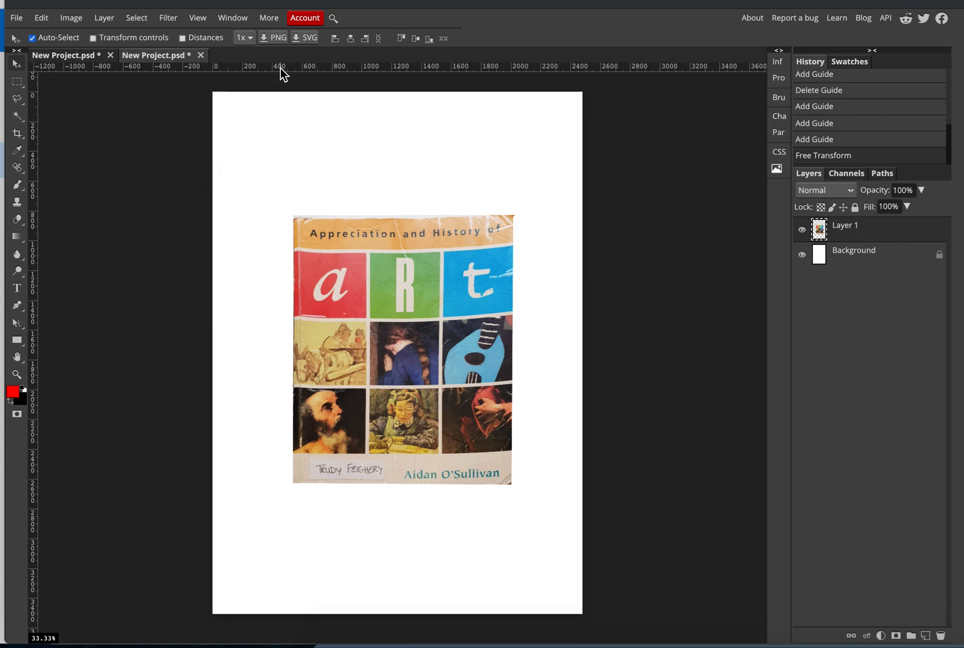
# Step: Search the program's commands for "drop"
pyautogui.click(103, 18)
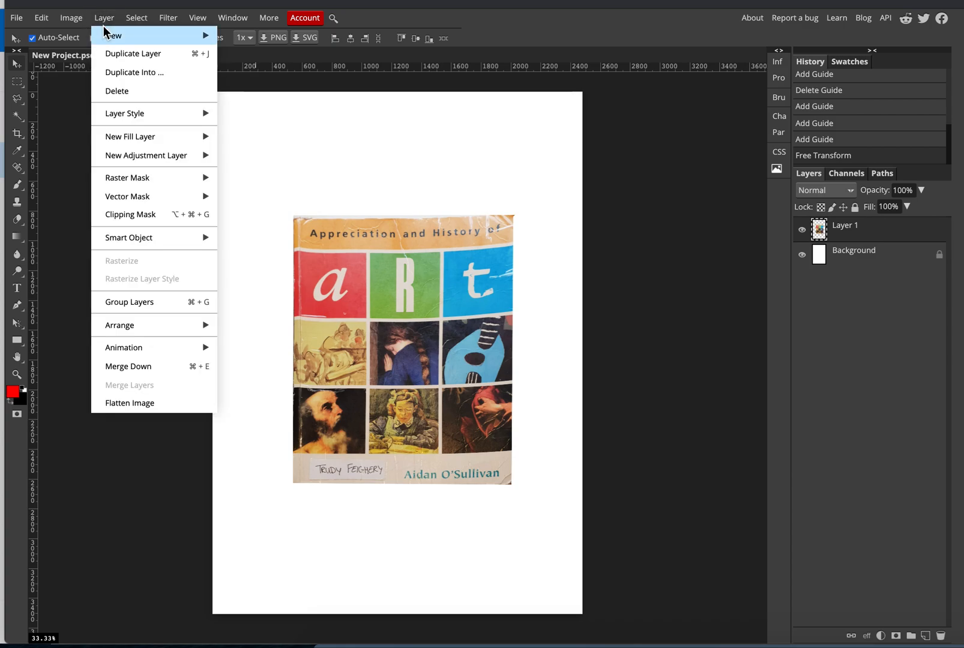
pyautogui.moveTo(105, 31)
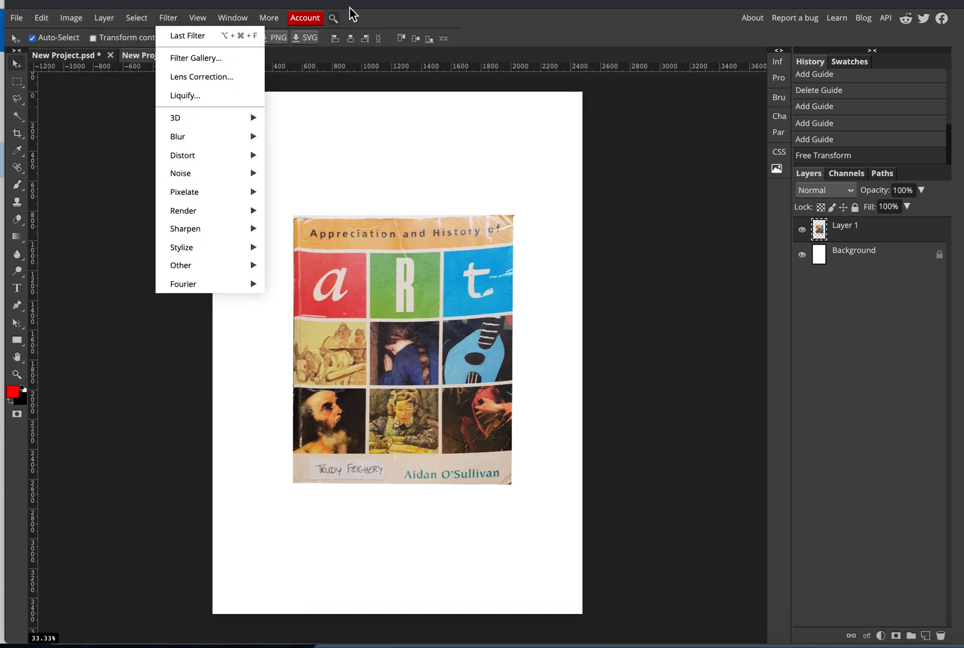
pyautogui.click(333, 19)
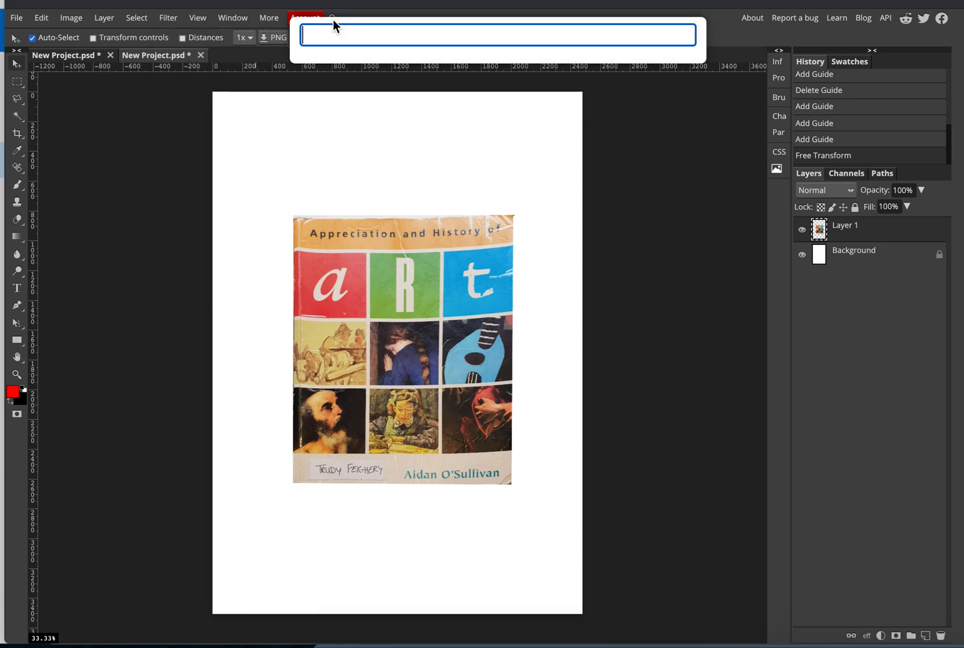
pyautogui.write('drop')
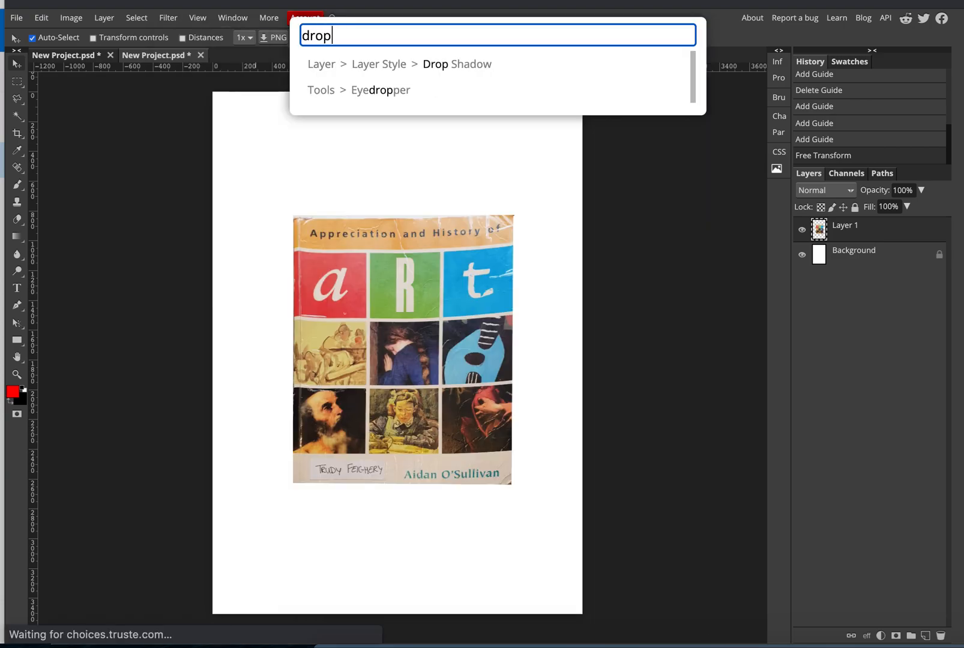
pyautogui.click(185, 145)
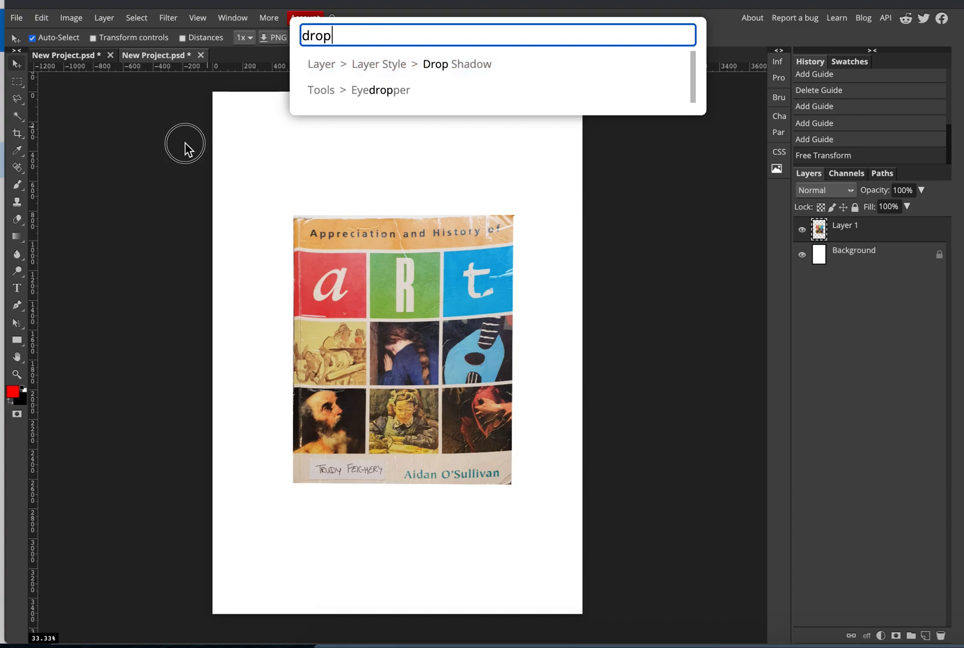
pyautogui.click(334, 18)
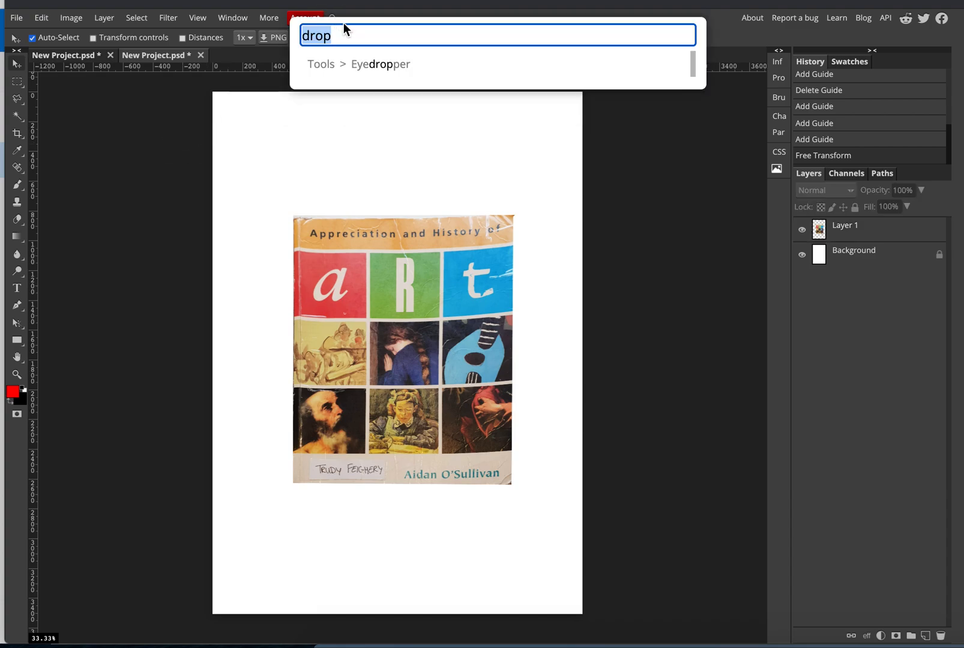
pyautogui.press('BackSpace')
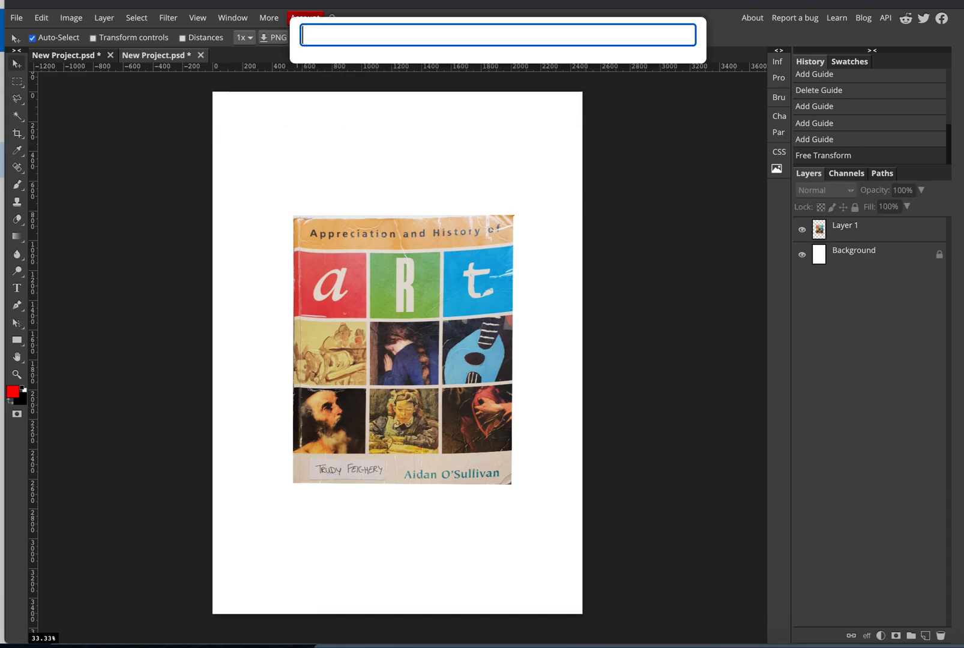
pyautogui.write('drop')
pyautogui.press('BackSpace')
pyautogui.press('BackSpace')
pyautogui.press('BackSpace')
pyautogui.press('BackSpace')
# Step: Search the commands for "shadow" and open the Drop Shadow layer style for the book cover layer
pyautogui.write('sa')
pyautogui.press('BackSpace')
pyautogui.write('ha')
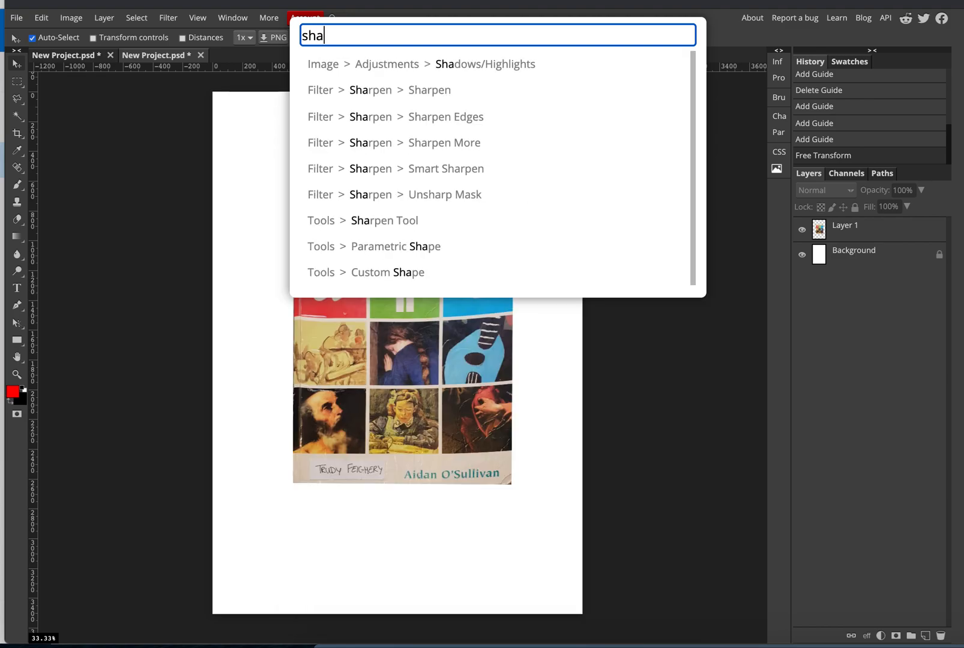
pyautogui.write('dow')
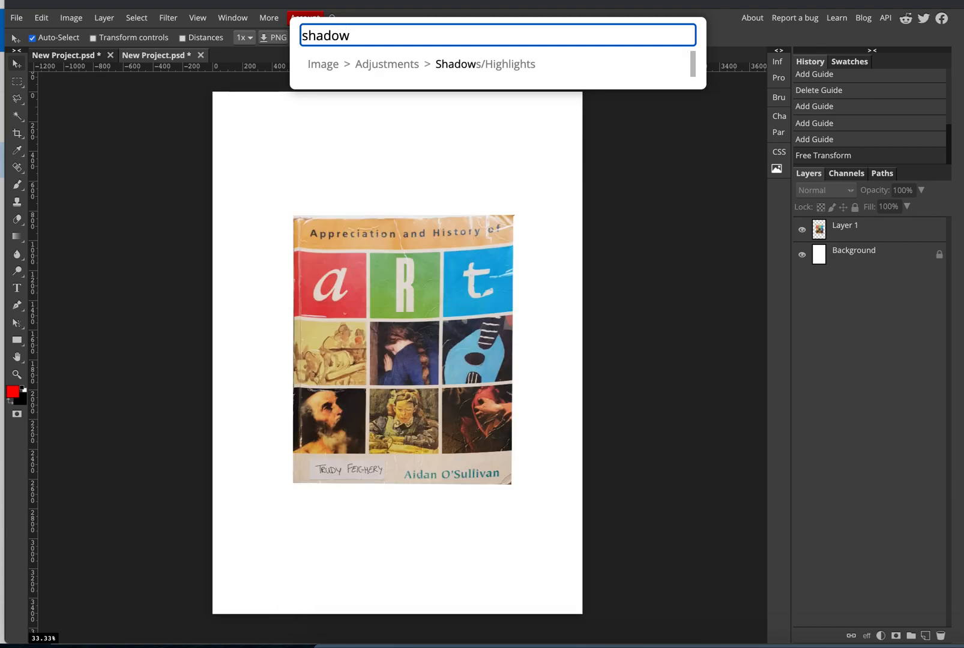
pyautogui.click(389, 72)
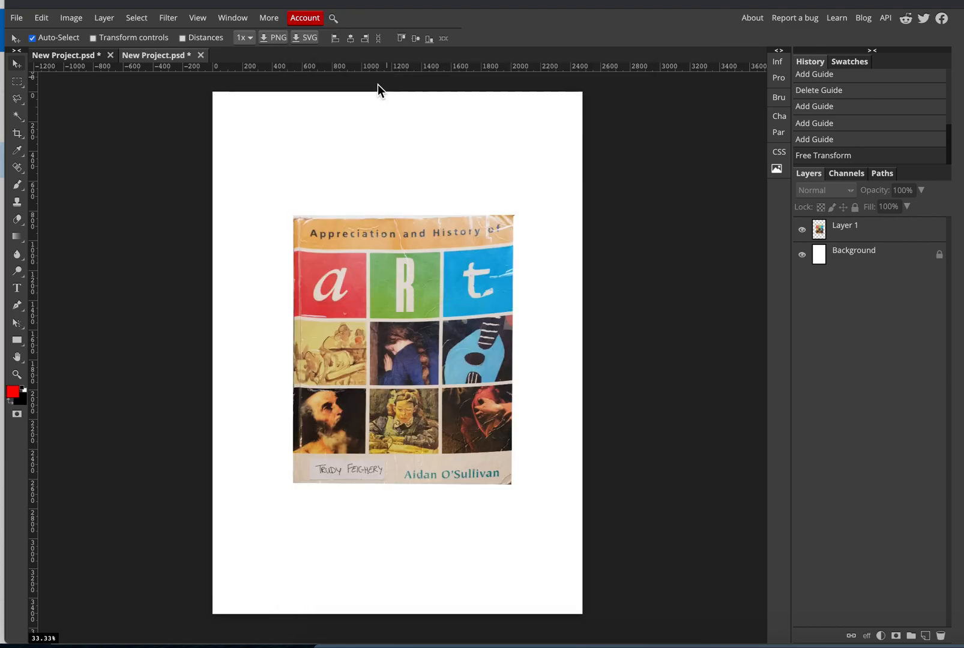
pyautogui.click(341, 402)
pyautogui.click(334, 17)
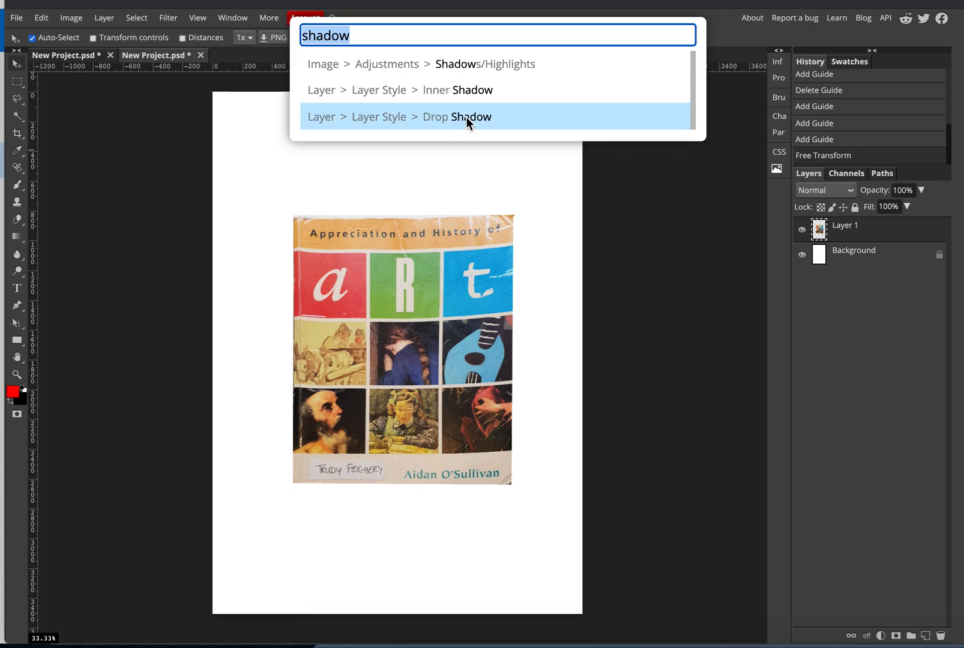
pyautogui.click(328, 117)
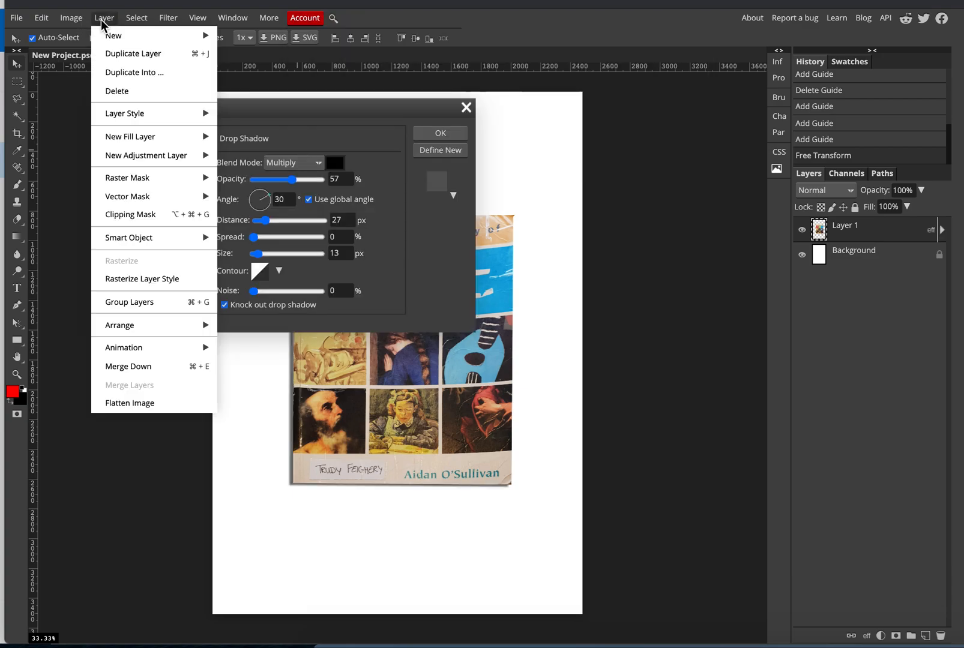
# Step: Cancel the open layer style settings and reopen the Drop Shadow style for the book cover layer
pyautogui.click(465, 107)
pyautogui.click(465, 107)
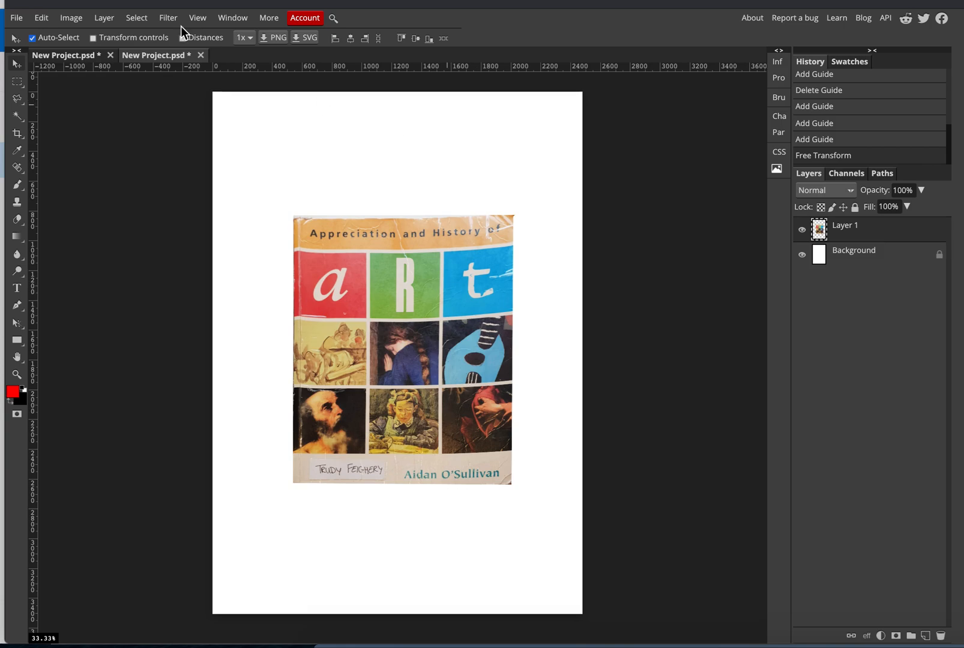
pyautogui.click(115, 18)
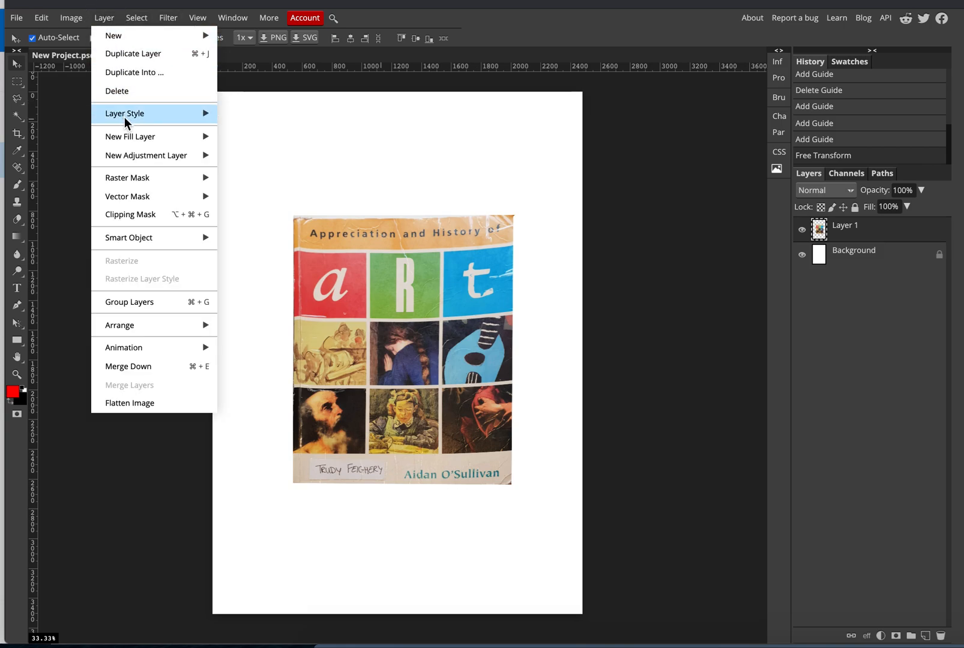
pyautogui.moveTo(166, 123)
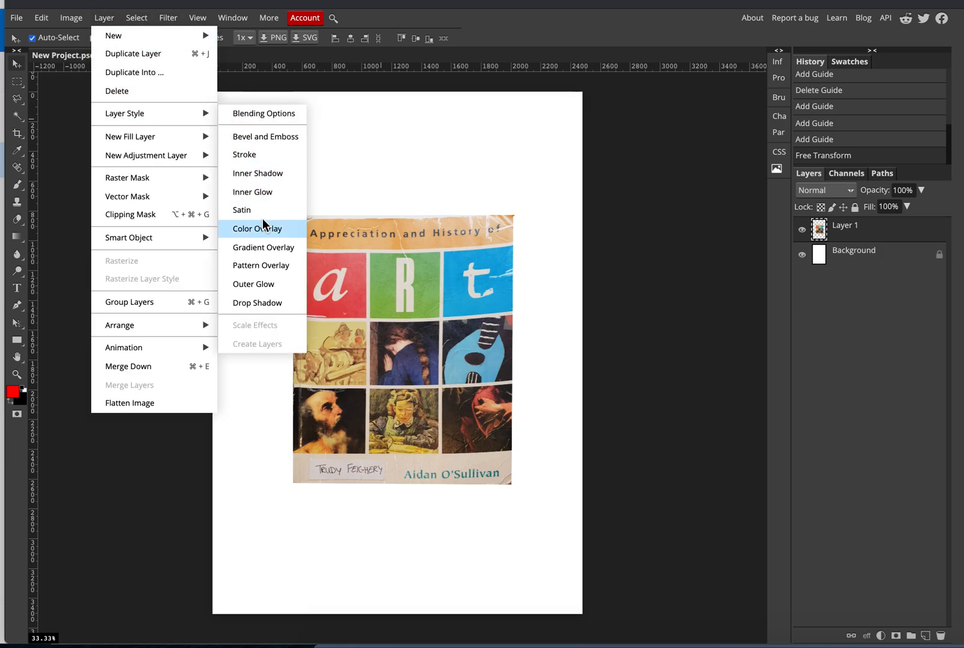
pyautogui.click(265, 302)
# Step: Move the style dialog clear of the cover and set the drop shadow's angle to -16° and distance to 104 px
pyautogui.moveTo(366, 109); pyautogui.dragTo(806, 62)
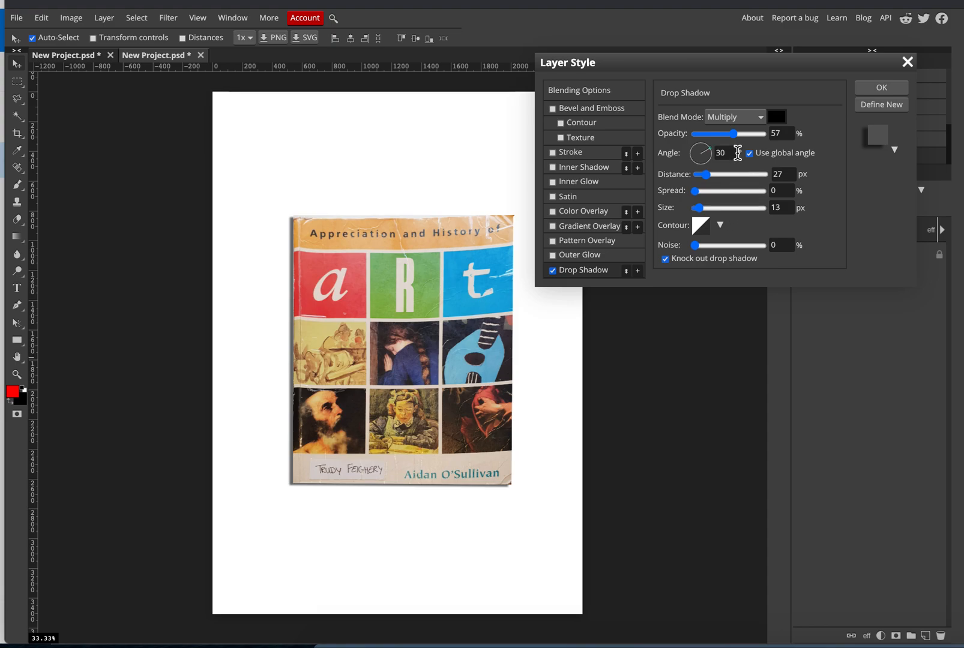
pyautogui.moveTo(716, 63); pyautogui.dragTo(734, 19)
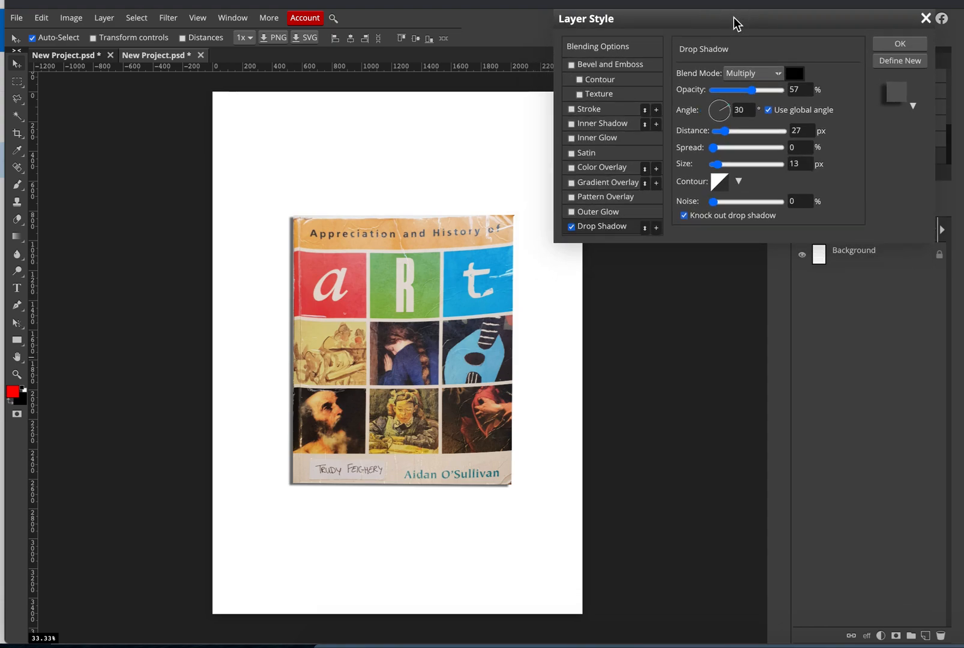
pyautogui.moveTo(733, 112); pyautogui.dragTo(751, 131)
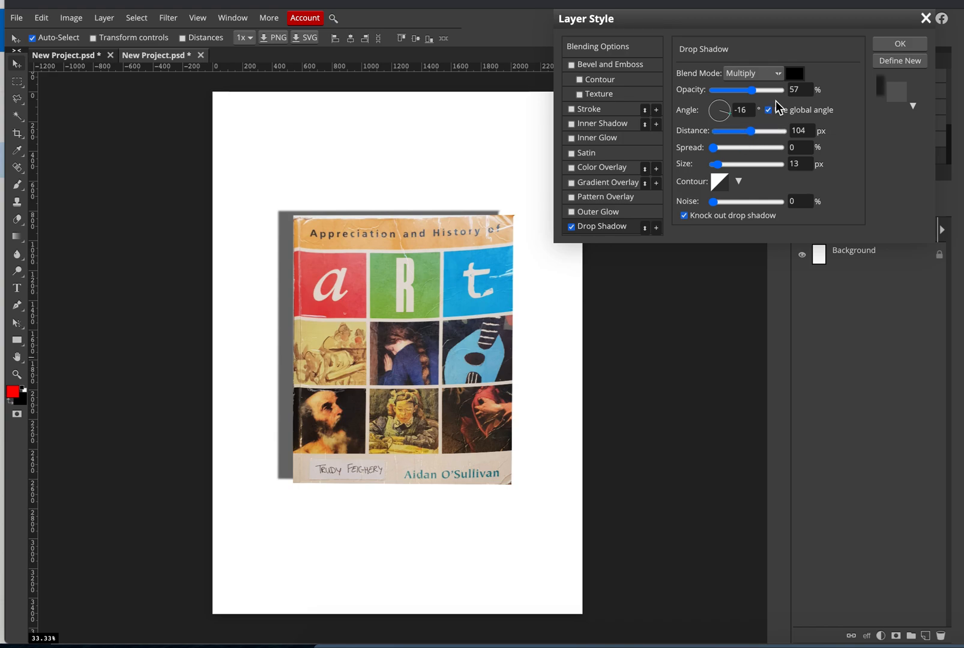
pyautogui.click(727, 187)
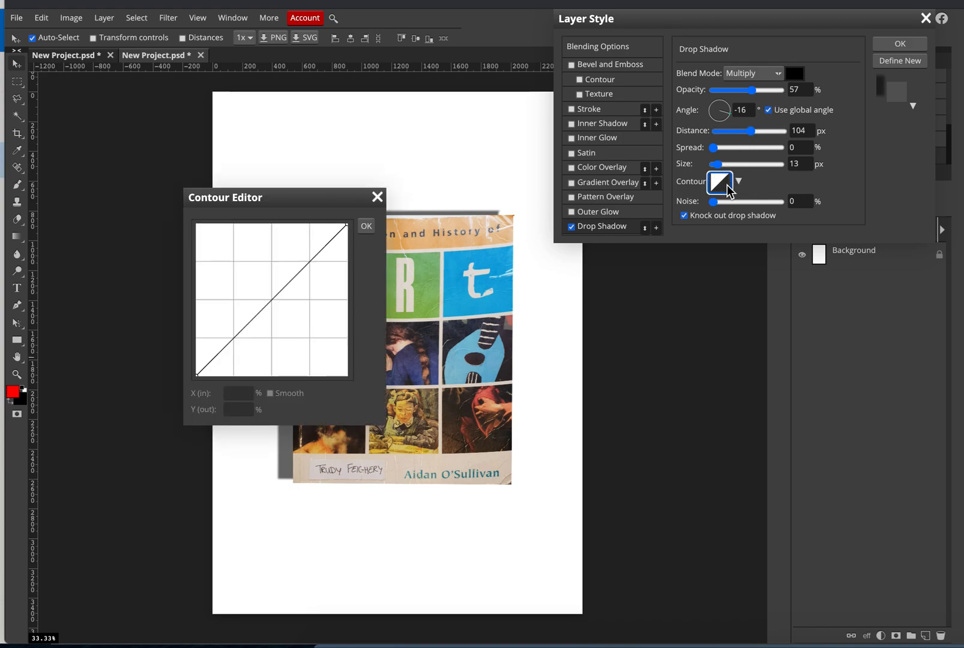
pyautogui.click(377, 197)
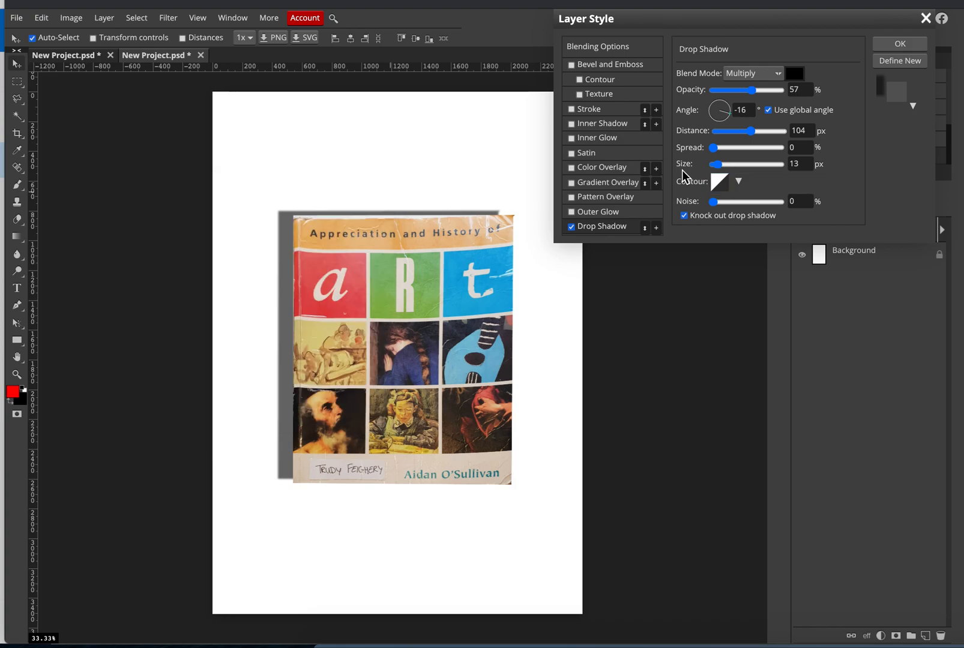
pyautogui.click(892, 95)
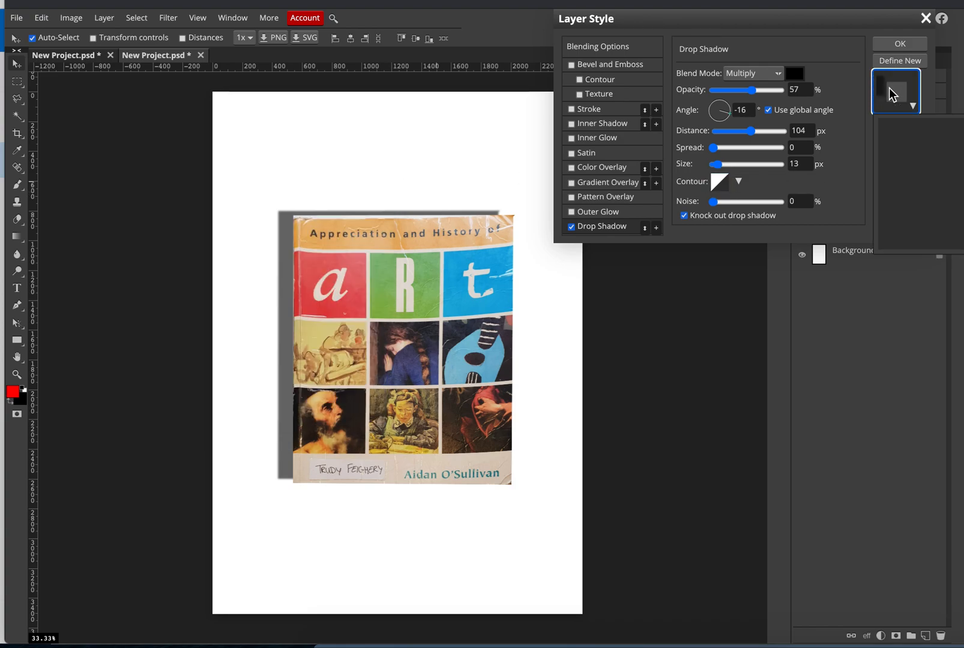
pyautogui.click(904, 101)
pyautogui.click(912, 104)
pyautogui.click(896, 92)
# Step: Set the drop shadow's colour to light cyan, hex 51deeb
pyautogui.click(794, 73)
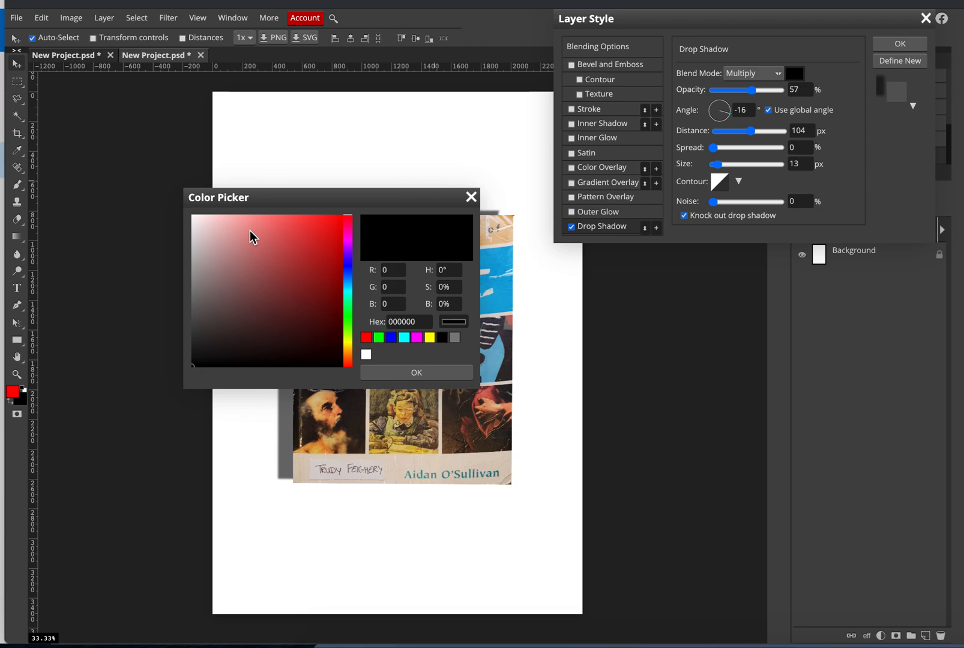
pyautogui.moveTo(347, 324); pyautogui.dragTo(347, 294)
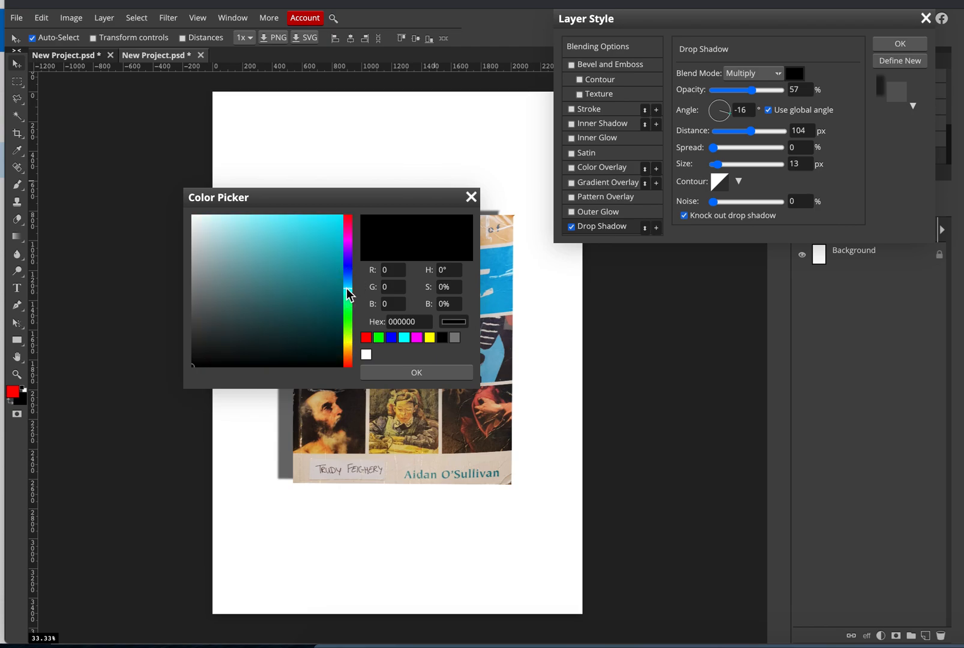
pyautogui.click(291, 227)
pyautogui.click(400, 369)
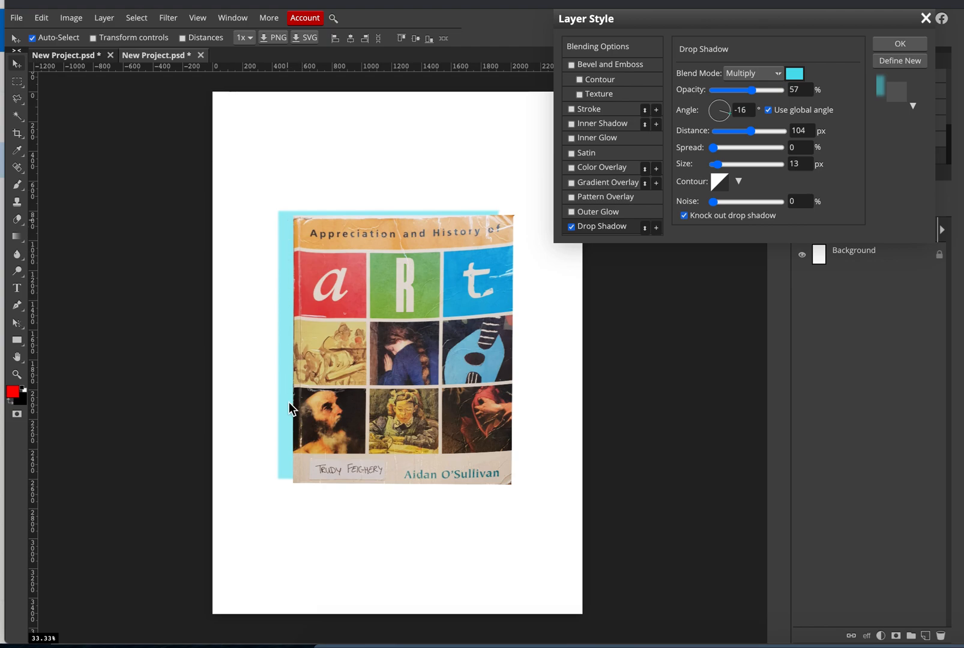
# Step: Try grey and pale pink for the drop shadow, and settle on a medium pinkish purple
pyautogui.doubleClick(796, 77)
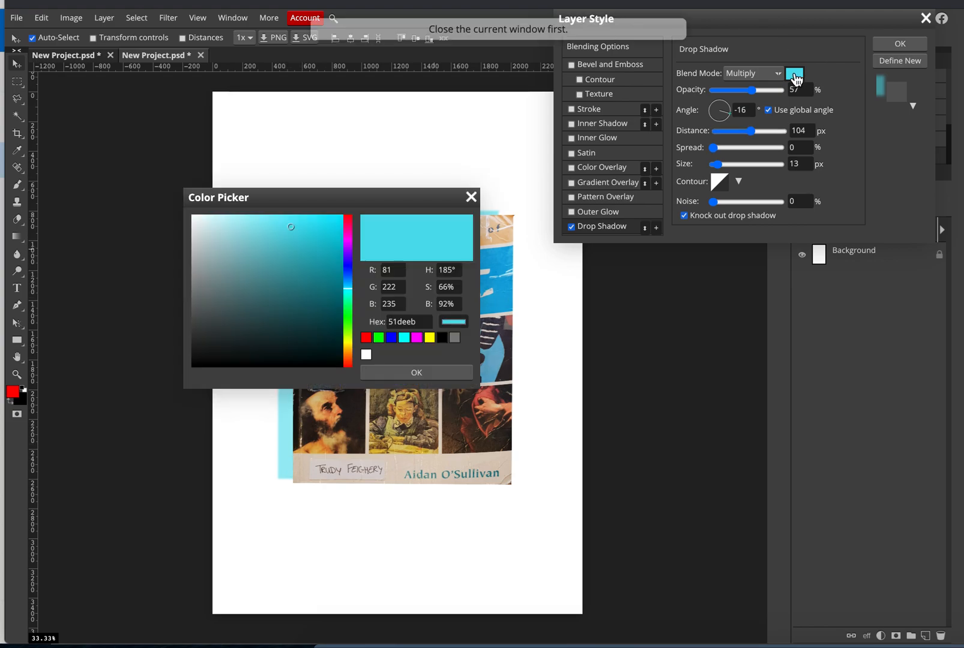
pyautogui.click(201, 291)
pyautogui.click(196, 262)
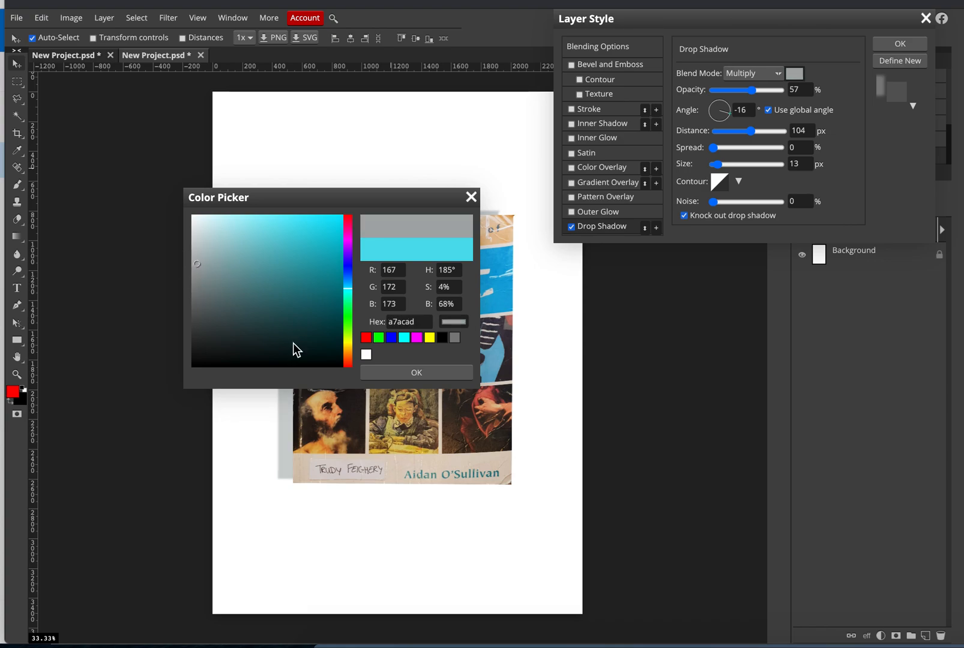
pyautogui.click(347, 237)
pyautogui.click(245, 240)
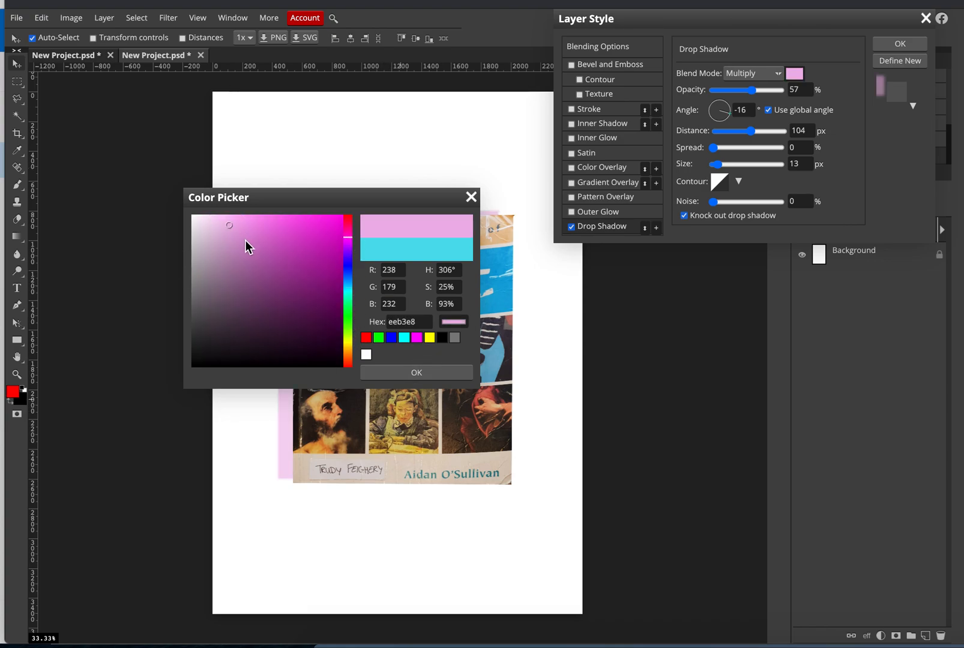
pyautogui.click(278, 260)
pyautogui.click(409, 369)
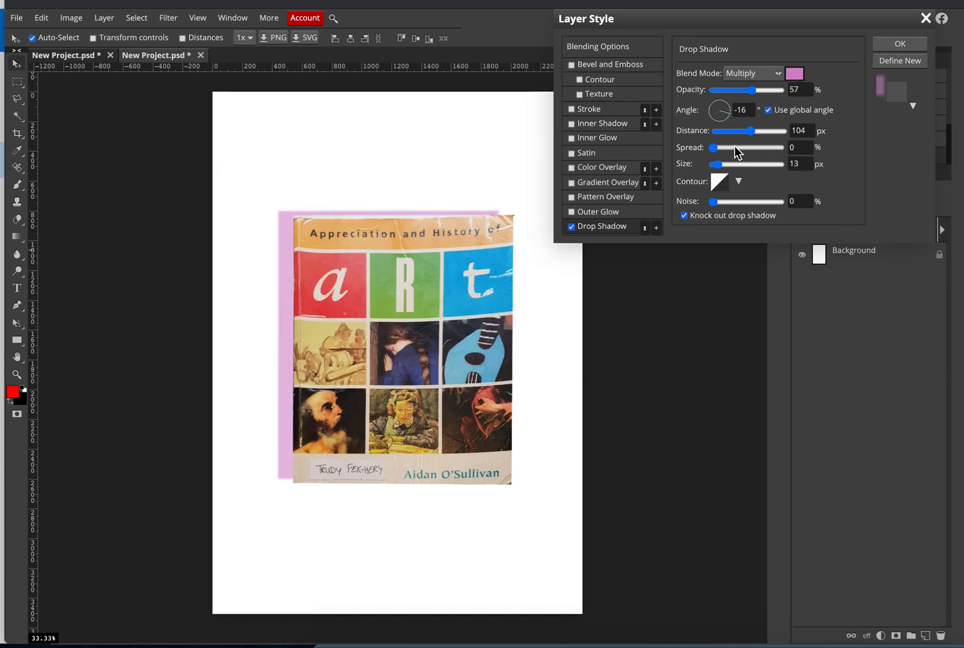
# Step: Soften the drop shadow by setting its size to 94 px and apply the layer style
pyautogui.click(716, 164)
pyautogui.moveTo(718, 168); pyautogui.dragTo(742, 168)
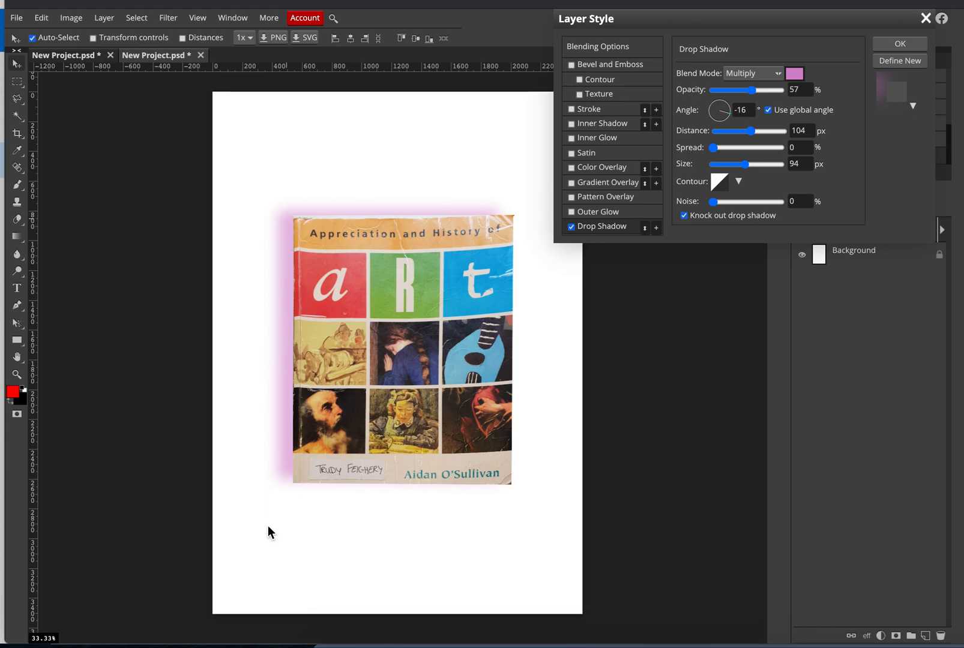
pyautogui.click(891, 48)
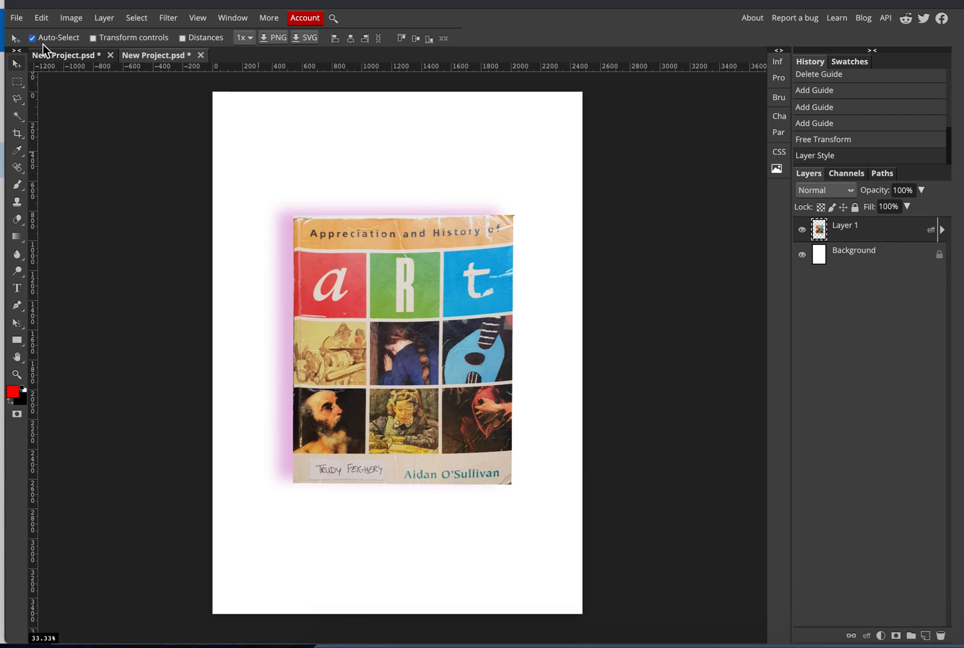
# Step: Export the page as a JPG at 100% quality, 2480 × 3508 px, and save it
pyautogui.click(16, 18)
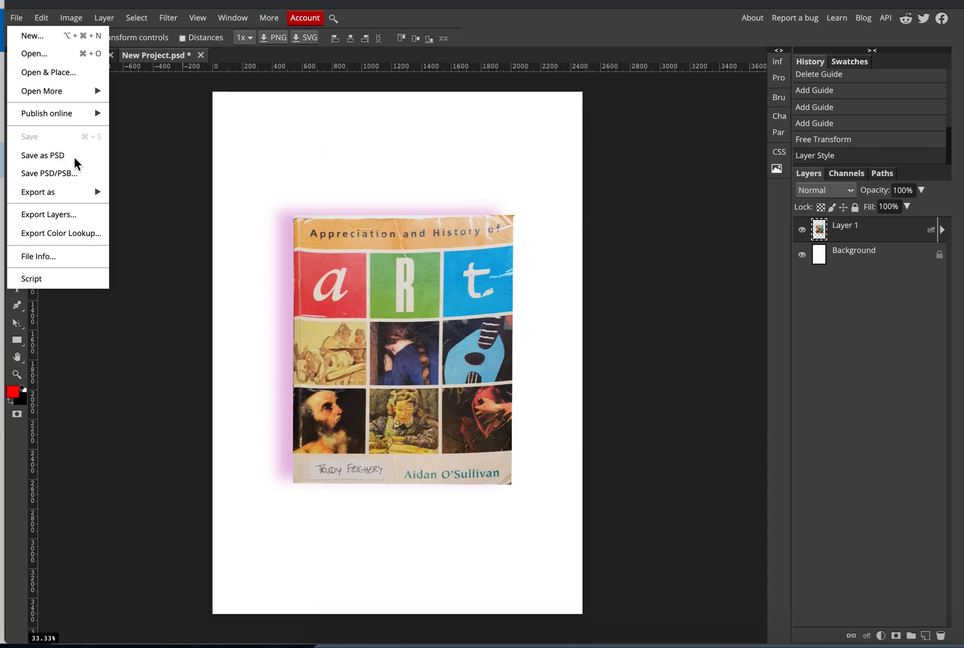
pyautogui.moveTo(60, 188)
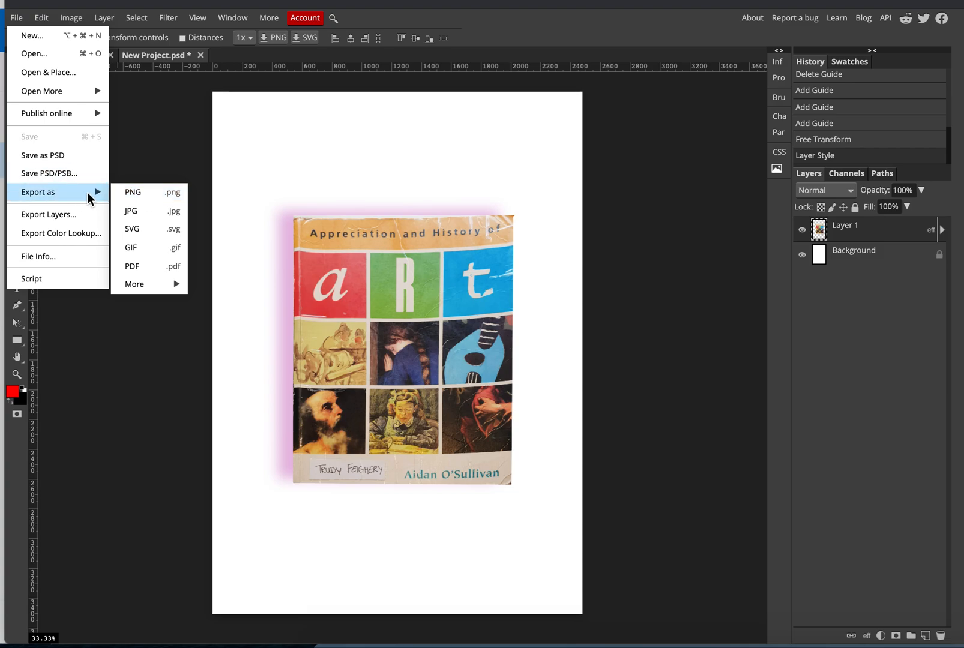
pyautogui.click(143, 210)
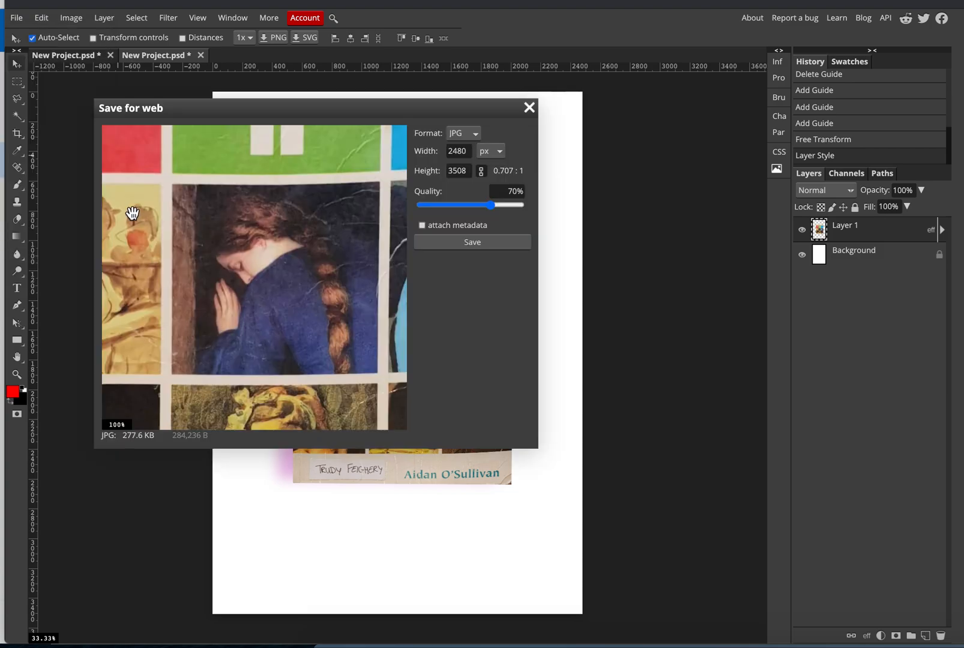
pyautogui.click(493, 204)
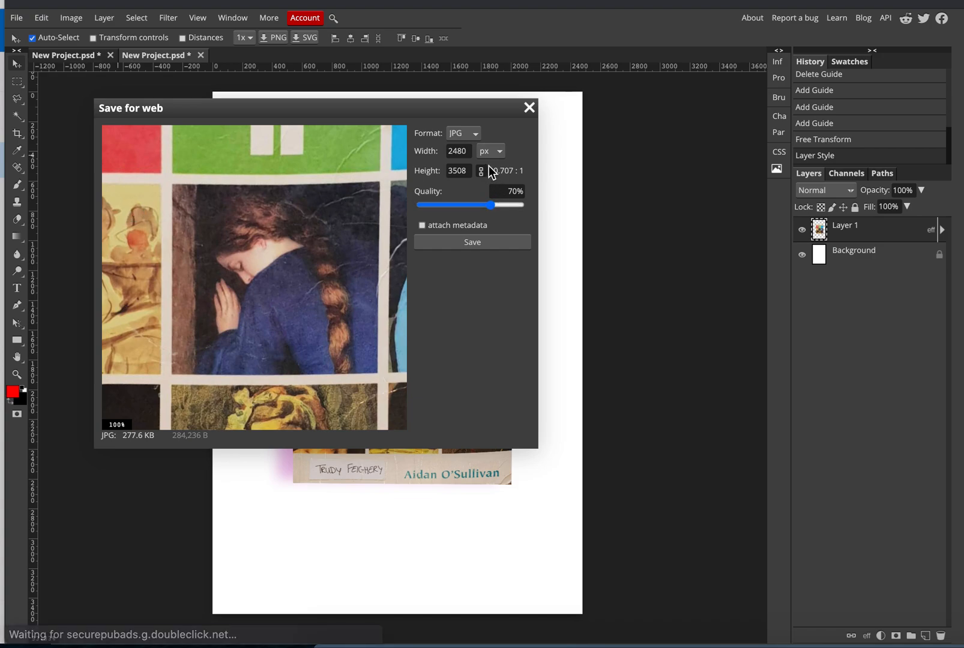
pyautogui.click(493, 204)
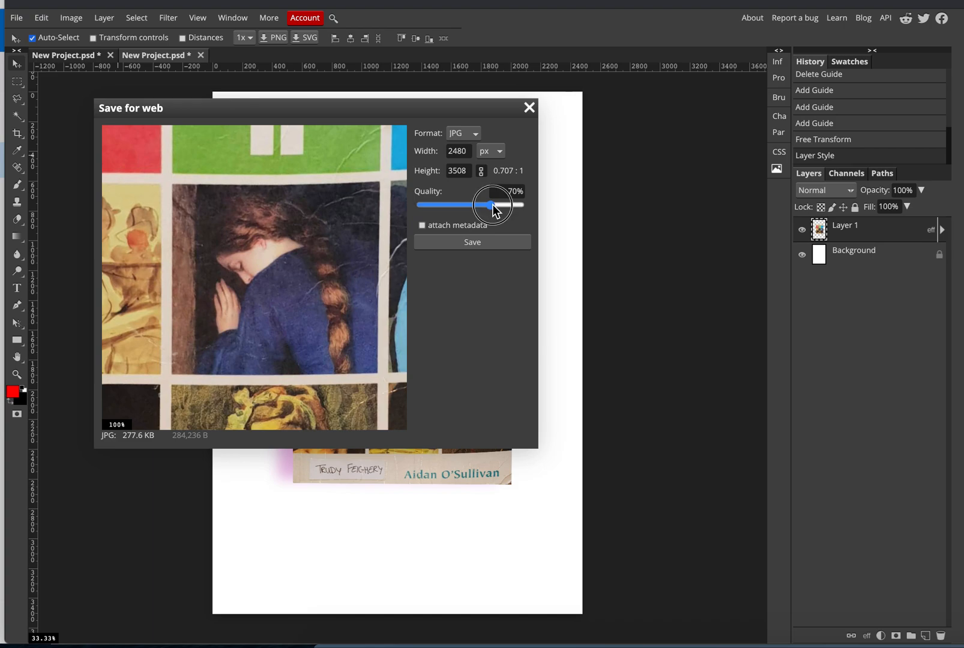
pyautogui.moveTo(530, 211); pyautogui.dragTo(541, 215)
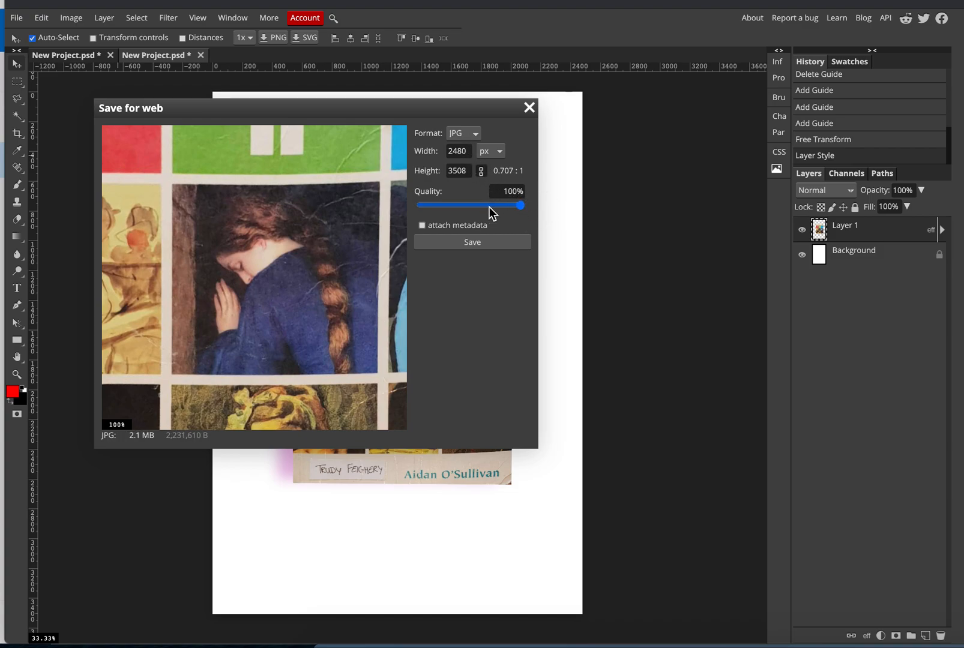
pyautogui.moveTo(519, 207)
pyautogui.mouseDown()
pyautogui.moveTo(502, 209)
pyautogui.moveTo(532, 209)
pyautogui.mouseUp()
pyautogui.click(471, 240)
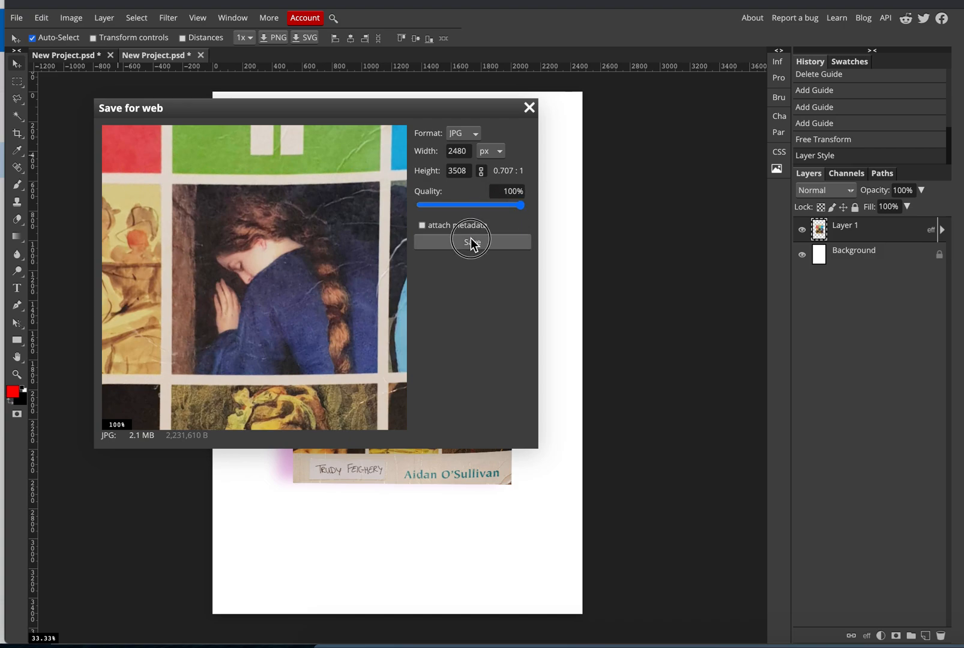